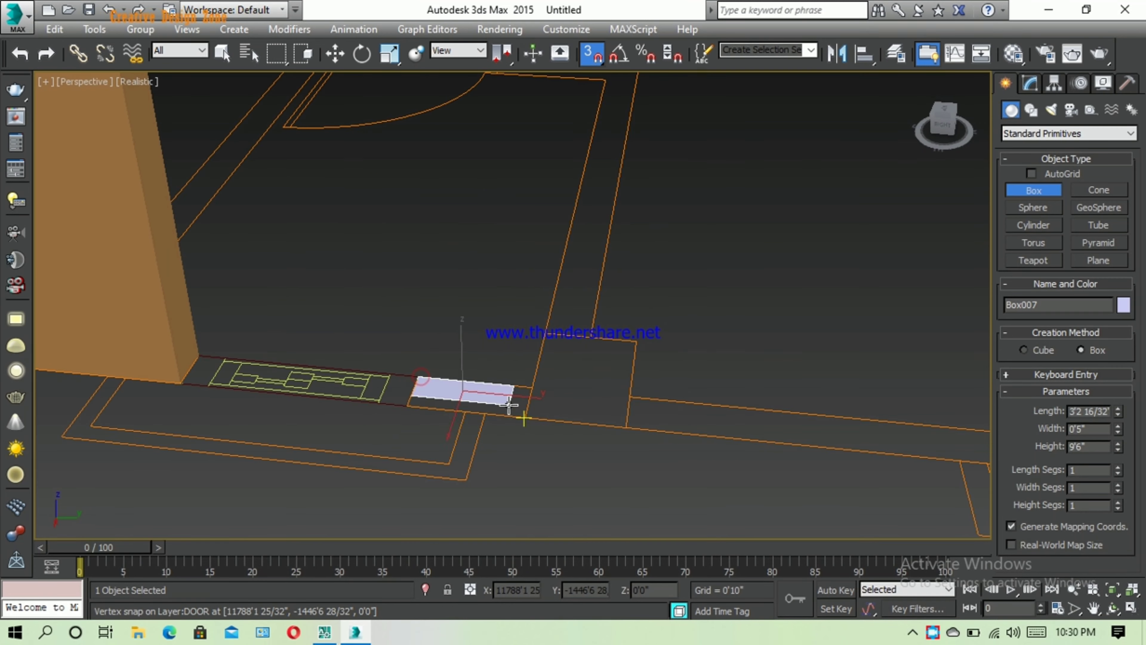
Draw the first 9'6"-tall wall boxes, the beige and green pieces, on the plan with vertex snap.
left_click(860, 435)
left_click(916, 440)
scroll(284, 361, "up", 5)
left_click_drag(284, 360, 460, 379)
left_click(916, 440)
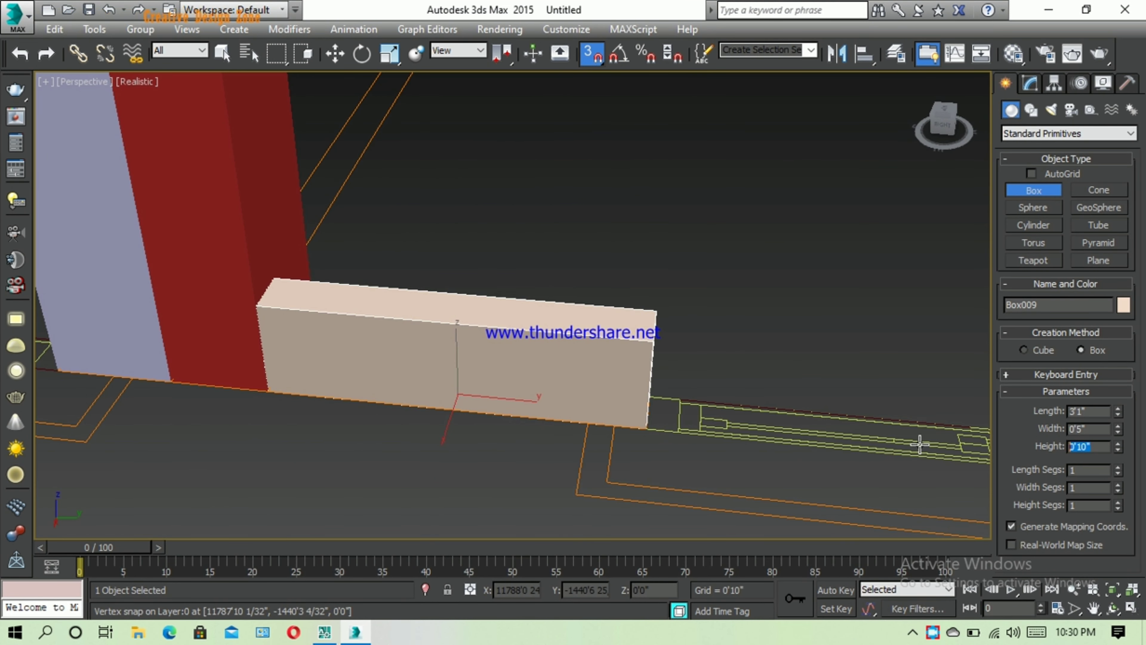
scroll(916, 440, "down", 5)
mouse_move(440, 340)
left_mouse_down()
mouse_move(604, 397)
mouse_move(767, 374)
left_mouse_up()
left_click(671, 438)
Add a beige wall box at a plan corner and a small column box.
scroll(671, 438, "up", 5)
left_click(869, 444)
scroll(612, 367, "up", 5)
left_click(861, 453)
scroll(588, 358, "down", 5)
scroll(588, 358, "up", 5)
left_click(885, 425)
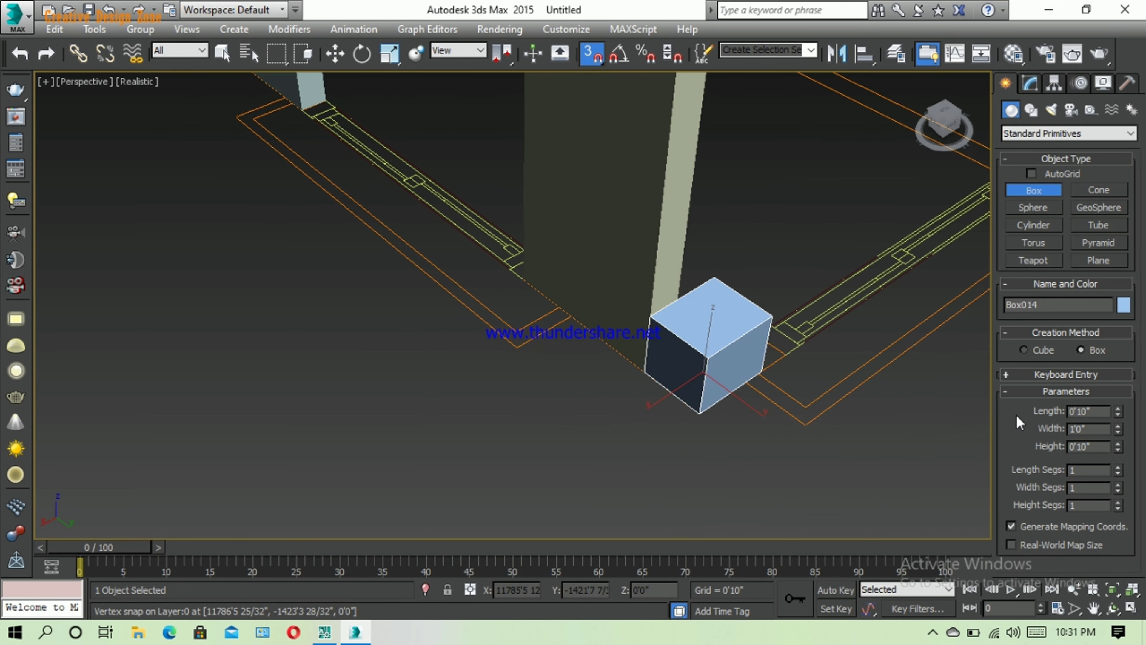
scroll(546, 422, "down", 5)
Build the magenta and cyan wall pieces, a corner cube, and a yellow wall box footprint.
scroll(409, 295, "up", 5)
left_click_drag(409, 294, 429, 307)
left_click(260, 420)
scroll(260, 421, "down", 5)
left_click_drag(397, 362, 614, 375)
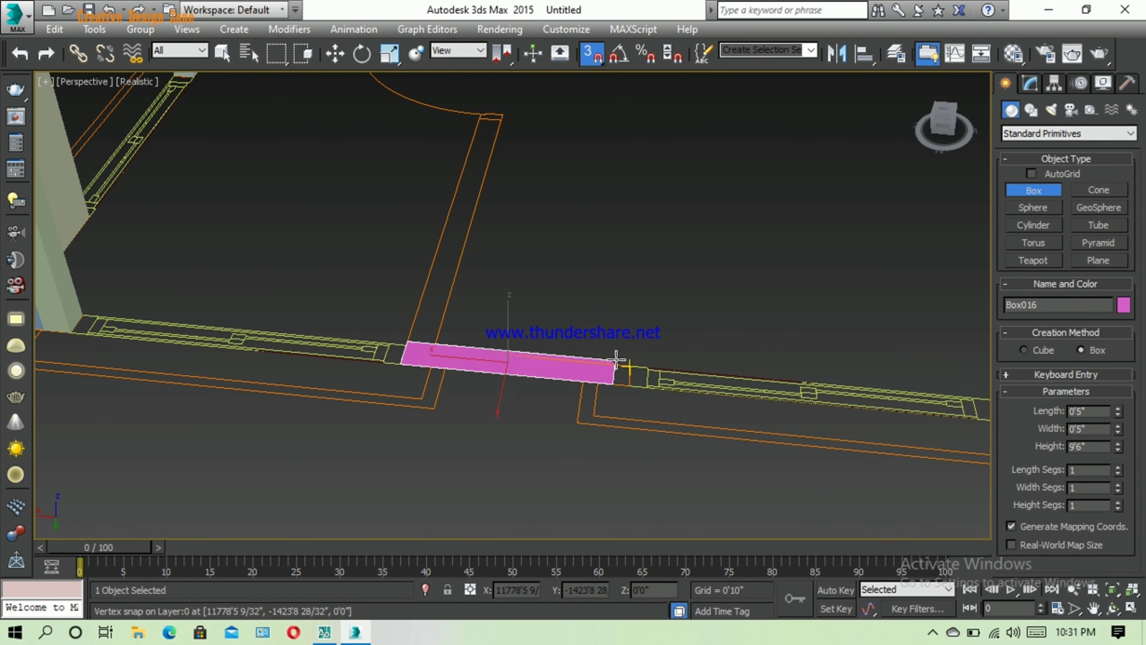
left_click(471, 397)
left_click_drag(471, 397, 677, 361)
scroll(446, 309, "up", 5)
left_click_drag(352, 316, 446, 309)
left_click(446, 309)
scroll(614, 350, "down", 5)
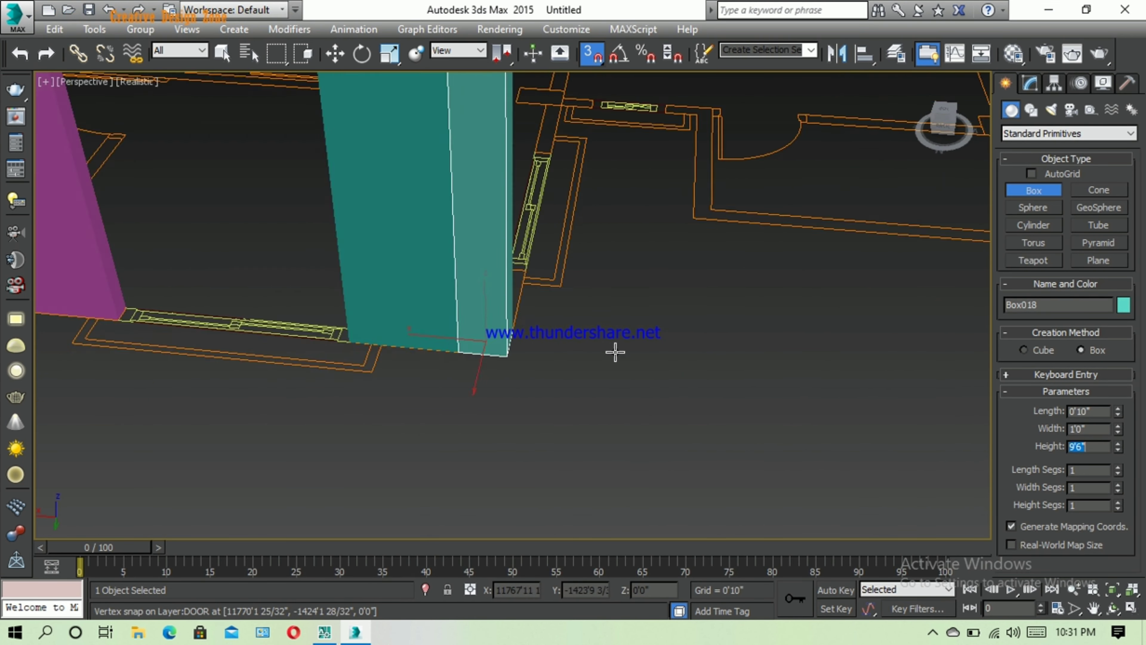
left_click_drag(451, 357, 663, 316)
Add a magenta wall beside the door and raise the long cyan wall to full height.
scroll(606, 340, "up", 5)
left_click_drag(316, 379, 569, 334)
left_click(568, 271)
Create the blue wall box, a pink box beside the window, and a lavender wall box.
scroll(524, 410, "up", 5)
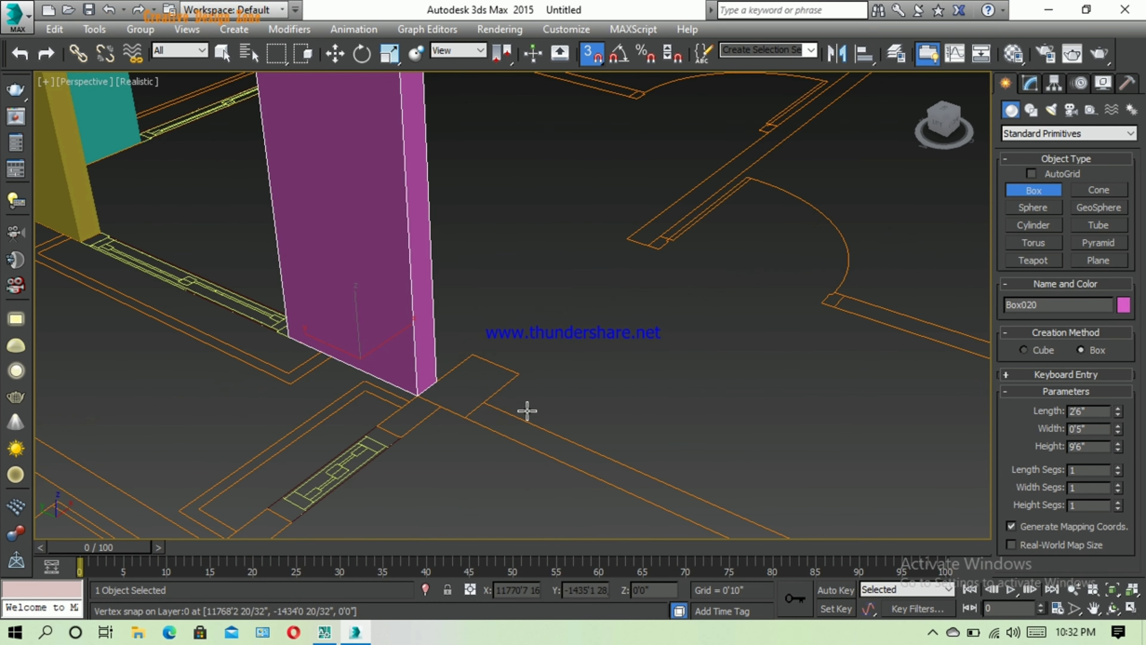
left_click_drag(397, 316, 524, 289)
left_click(826, 443)
scroll(355, 249, "down", 5)
left_click_drag(334, 235, 722, 375)
left_click(776, 343)
scroll(389, 392, "down", 5)
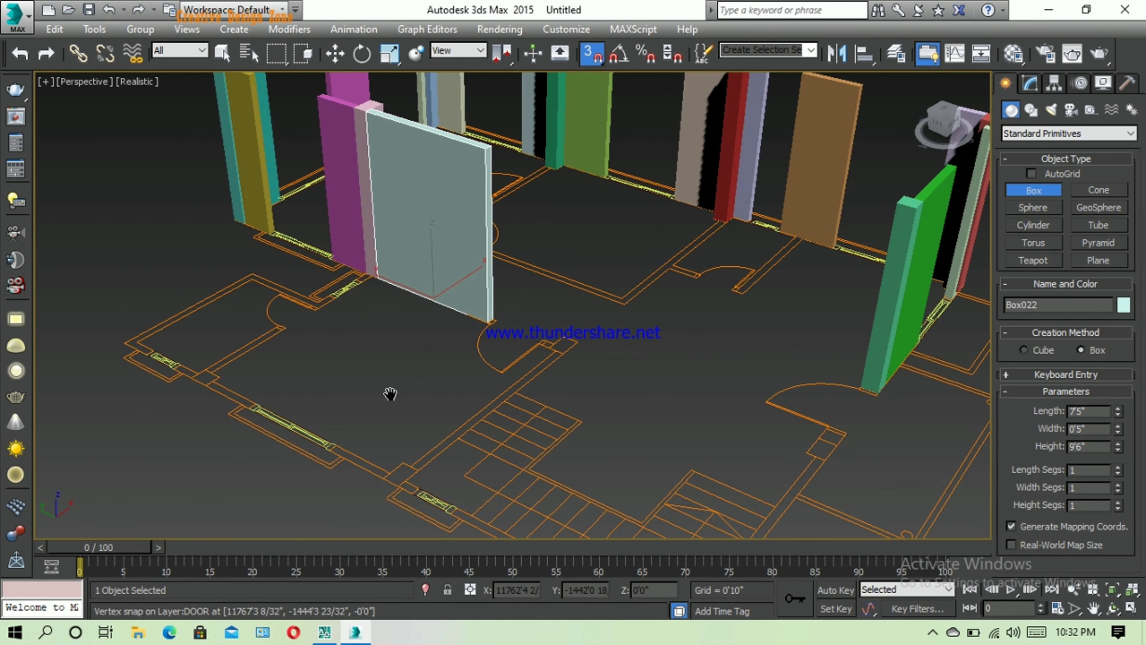
scroll(476, 249, "up", 5)
left_click_drag(468, 245, 474, 287)
left_click(537, 310)
Add a magenta wall box, a green wall box and a cyan column box.
scroll(532, 325, "up", 5)
left_click_drag(429, 204, 634, 381)
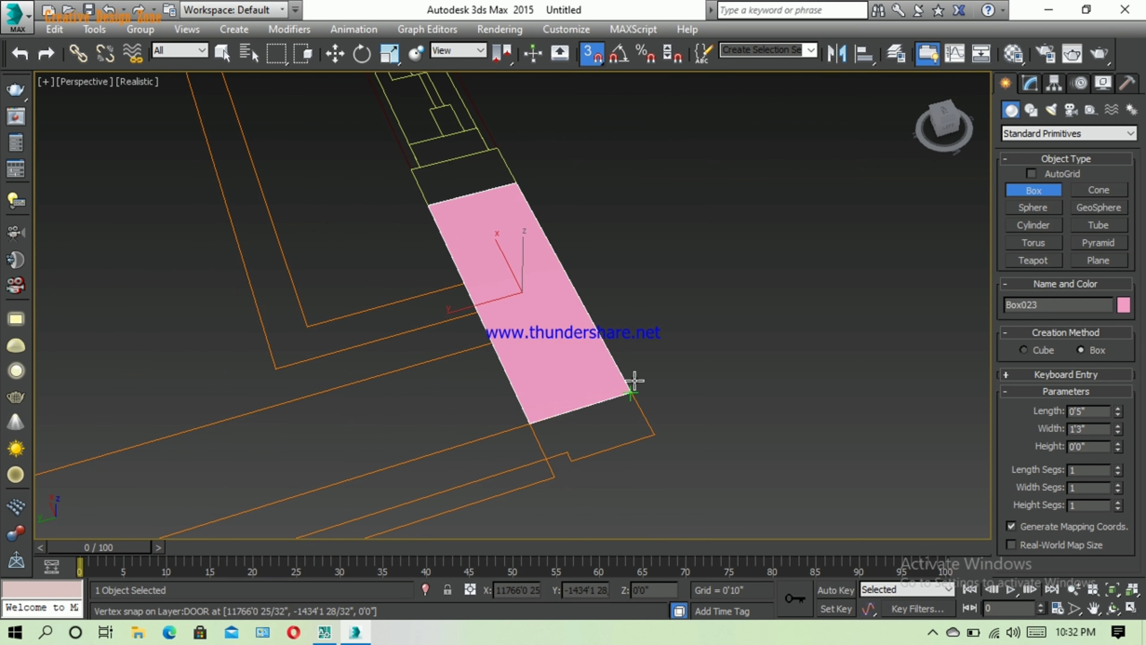
left_click(980, 430)
scroll(662, 355, "down", 5)
left_click_drag(586, 113, 677, 406)
left_click(561, 402)
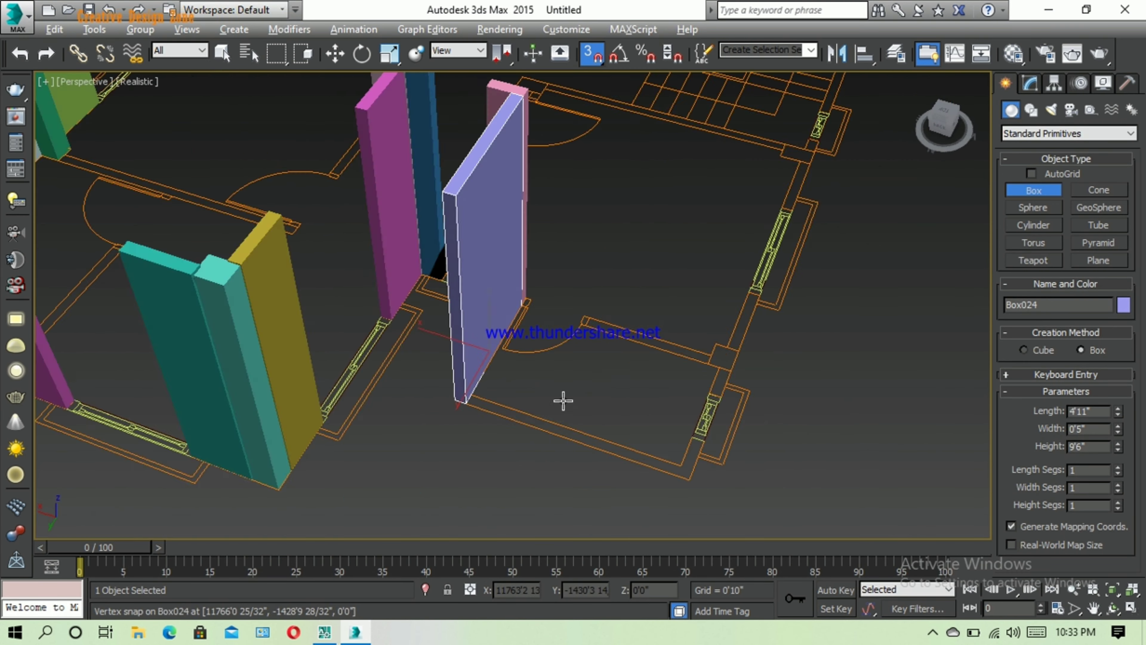
scroll(560, 402, "up", 5)
left_click_drag(253, 180, 785, 353)
left_click(805, 449)
scroll(537, 456, "down", 5)
scroll(537, 455, "up", 5)
mouse_move(346, 289)
left_mouse_down()
mouse_move(474, 320)
mouse_move(627, 301)
left_mouse_up()
left_click(473, 271)
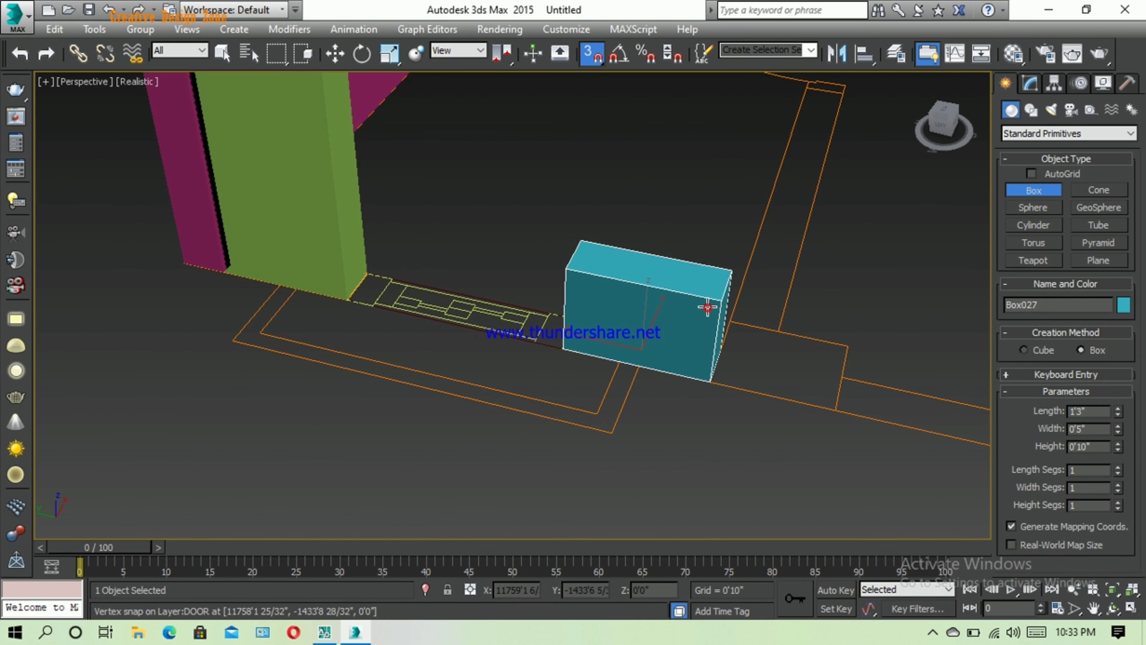
left_click(643, 319)
Draw a light-blue box base, a beige wall box and another filler wall box.
left_click_drag(610, 361, 795, 435)
scroll(281, 282, "down", 5)
left_click_drag(281, 282, 667, 430)
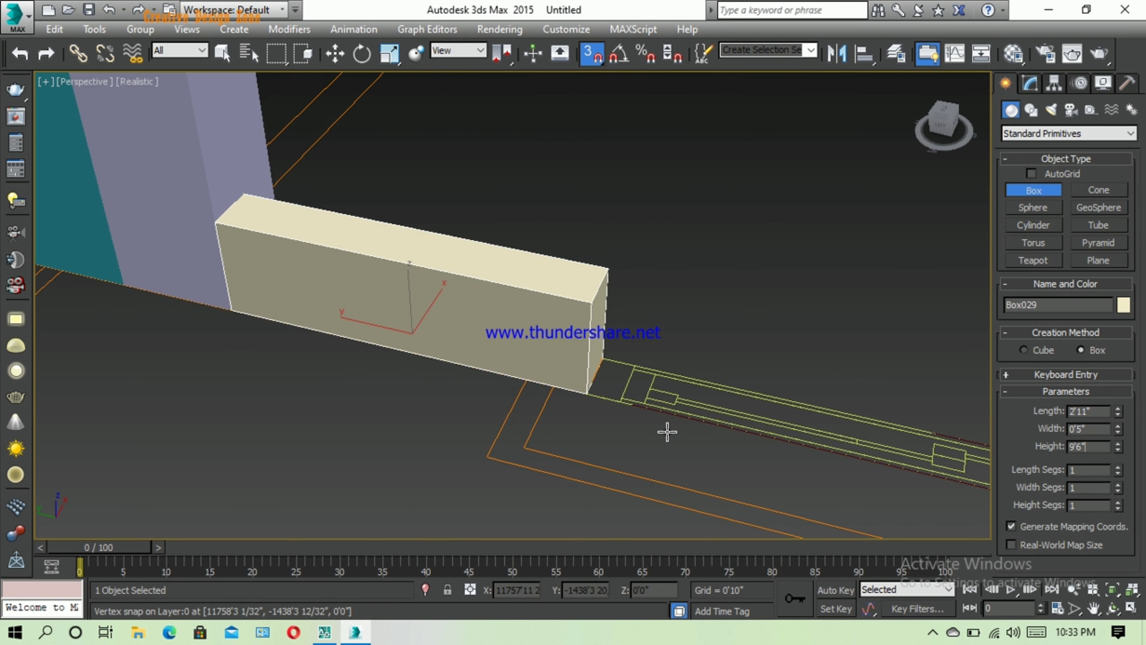
scroll(668, 429, "up", 3)
left_click(1087, 446)
left_click_drag(541, 374, 600, 406)
left_click(614, 404)
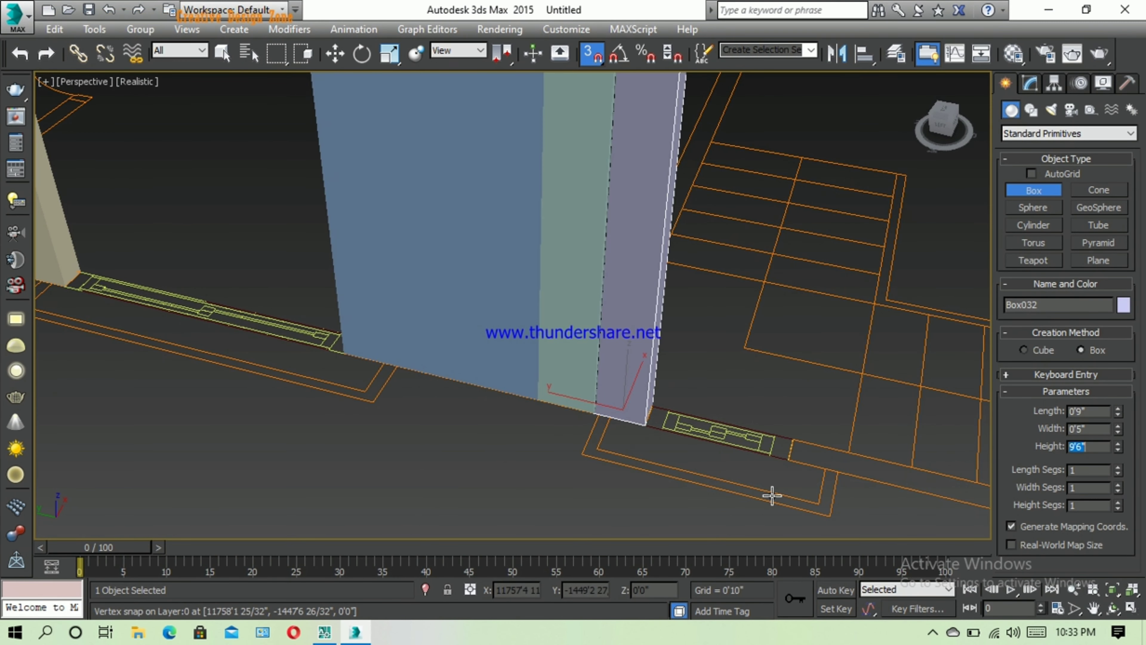
Add a green wall box, a full-height yellow corner box and a long purple wall.
scroll(767, 491, "up", 3)
left_click_drag(370, 338, 728, 425)
left_click(744, 442)
scroll(754, 463, "down", 5)
scroll(455, 404, "up", 5)
left_click_drag(424, 411, 584, 440)
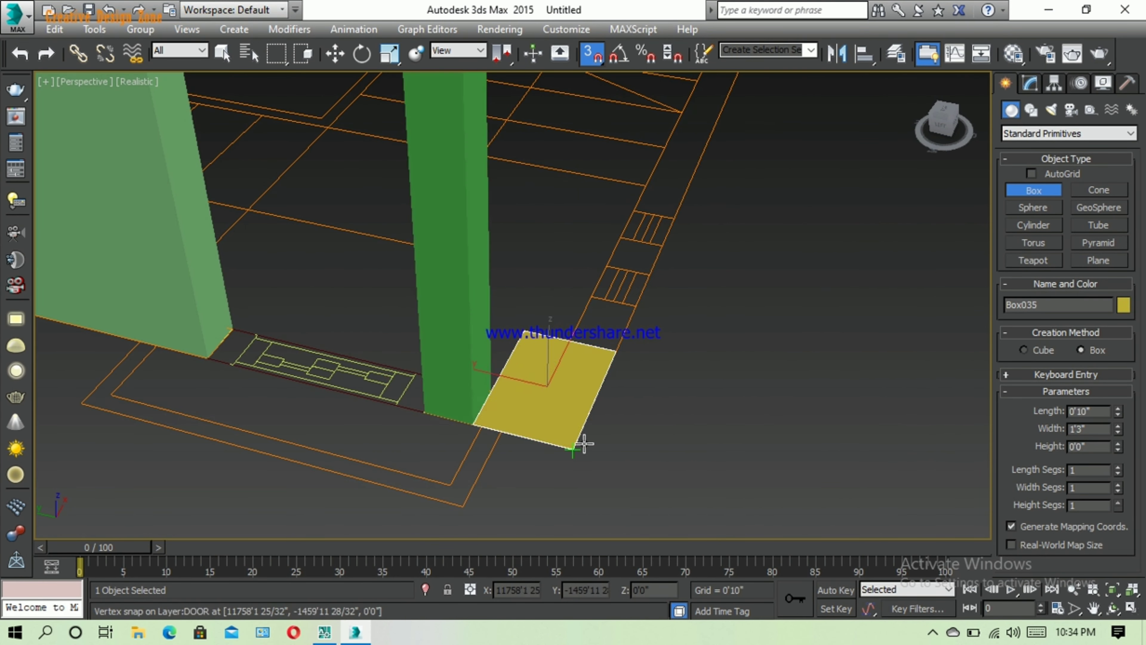
left_click(669, 401)
scroll(669, 402, "down", 5)
left_click_drag(253, 389, 564, 311)
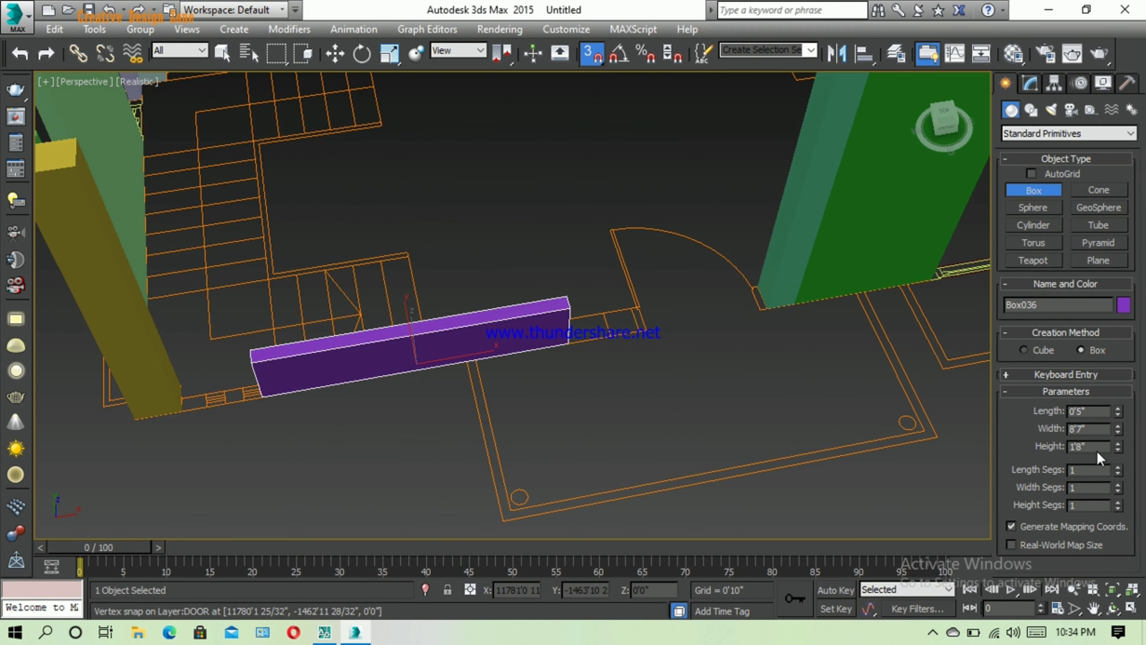
left_click(534, 455)
Place a blue box beside the door and a low 0'10" sill box across the opening's base.
scroll(534, 455, "up", 5)
scroll(535, 455, "up", 3)
left_click_drag(429, 221, 477, 301)
left_click(769, 456)
scroll(383, 376, "down", 3)
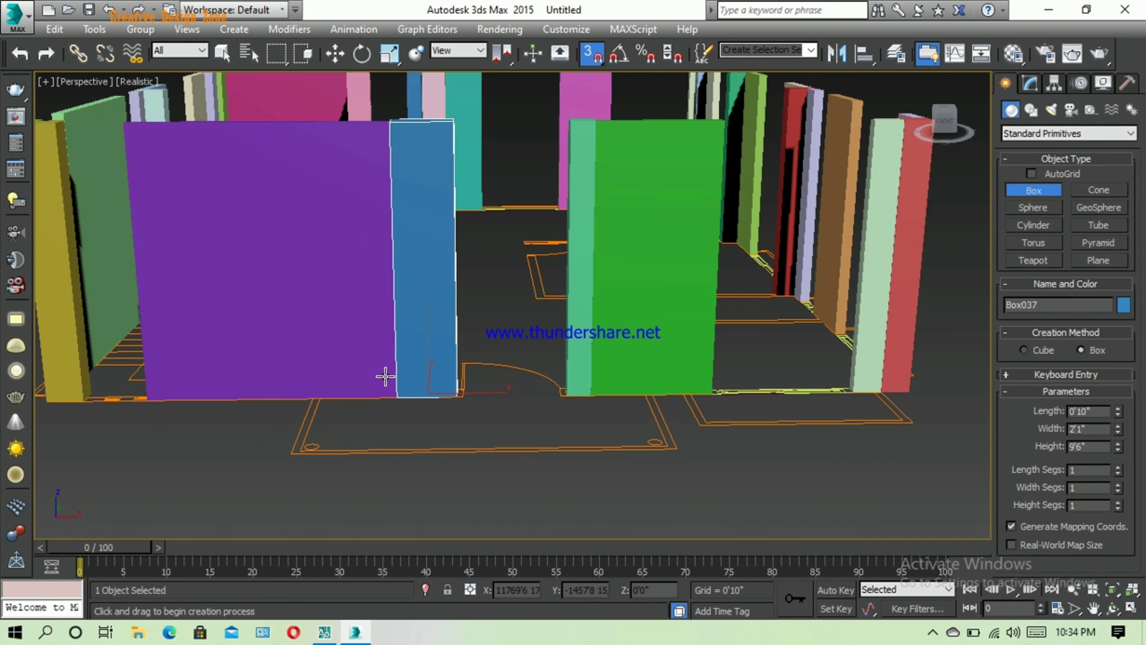
scroll(422, 383, "down", 2)
scroll(468, 469, "up", 3)
scroll(493, 374, "up", 2)
scroll(494, 373, "up", 3)
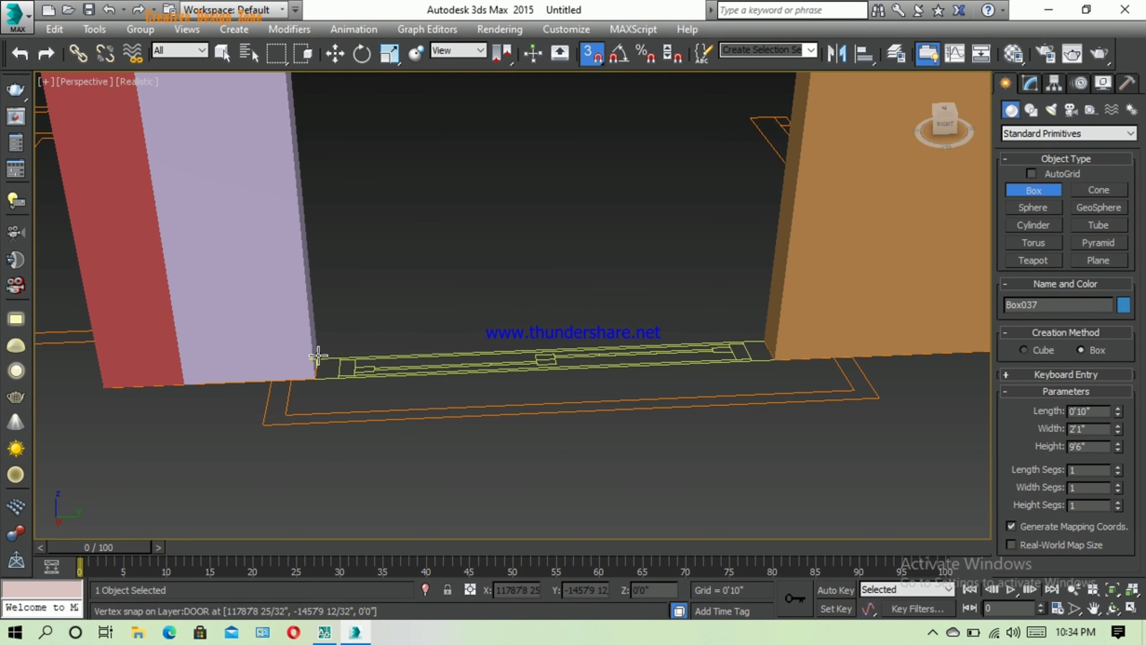
left_click_drag(314, 356, 776, 361)
Copy the sill box upward to 70" elevation as a lintel.
key("w")
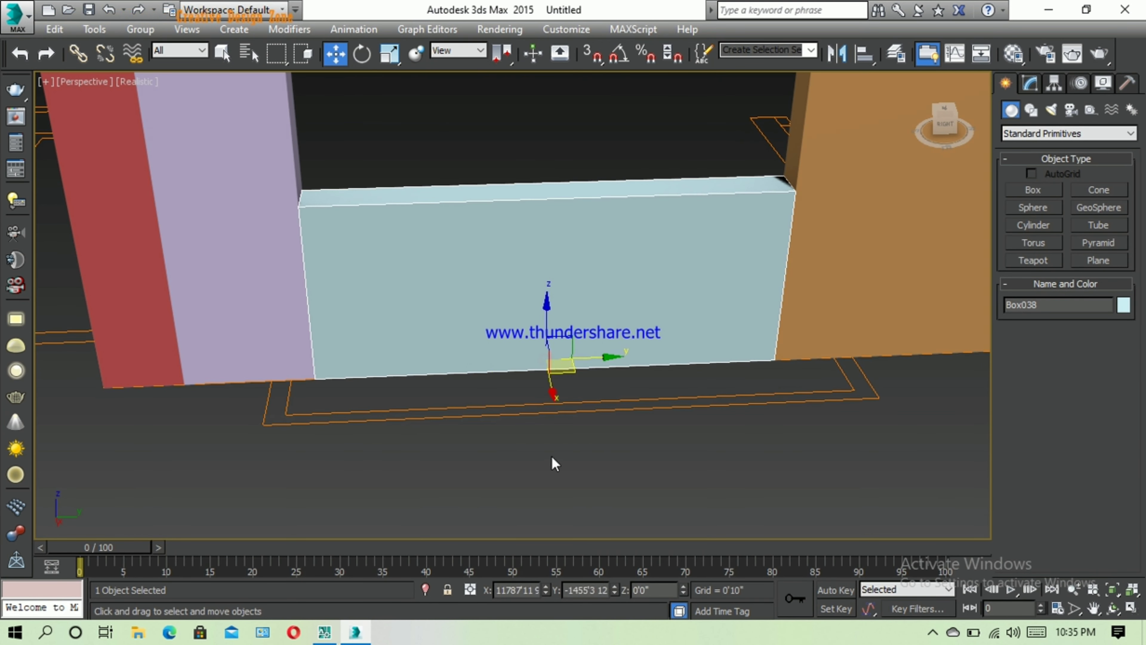
left_click_drag(548, 343, 550, 180, "shift")
type("70")
key("Return")
scroll(640, 487, "down", 3)
left_click(1029, 83)
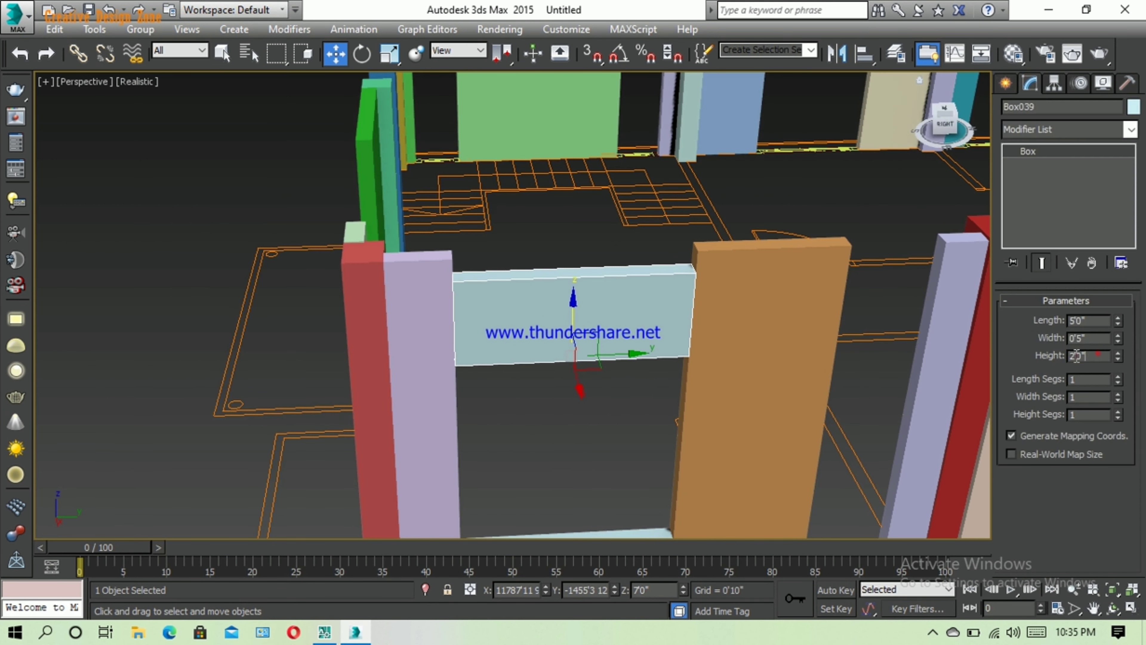
scroll(202, 273, "down", 3)
Copy the sill and lintel pair to another opening.
left_click(360, 393, "ctrl")
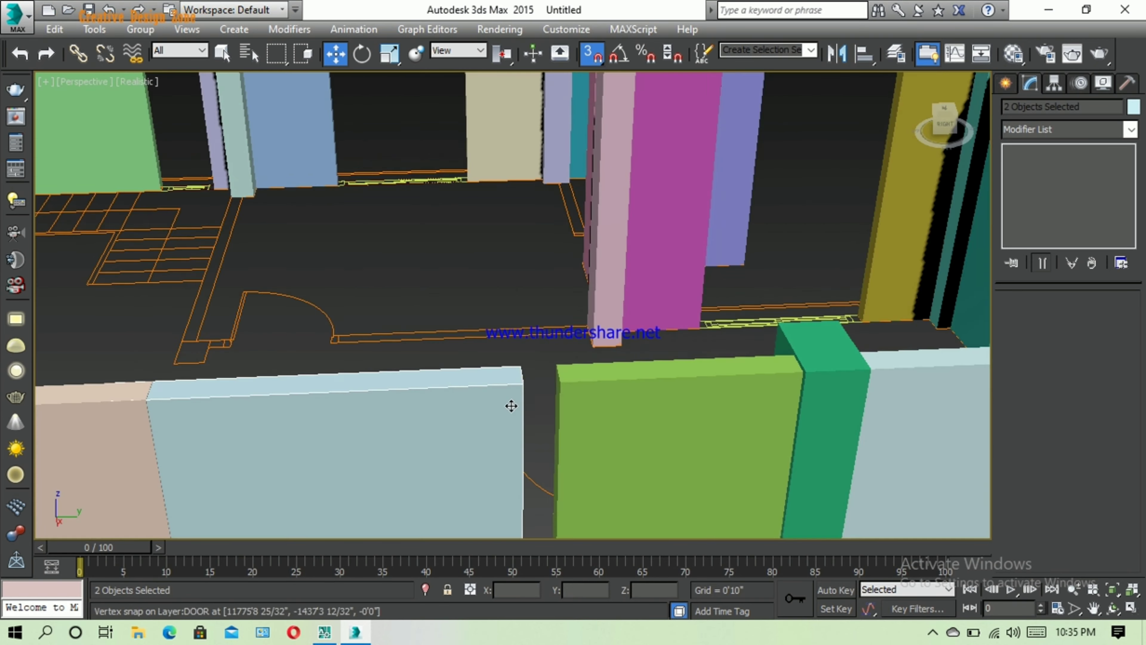
left_click_drag(711, 357, 908, 357, "shift")
left_click(574, 385)
scroll(586, 370, "up", 3)
scroll(585, 370, "up", 5)
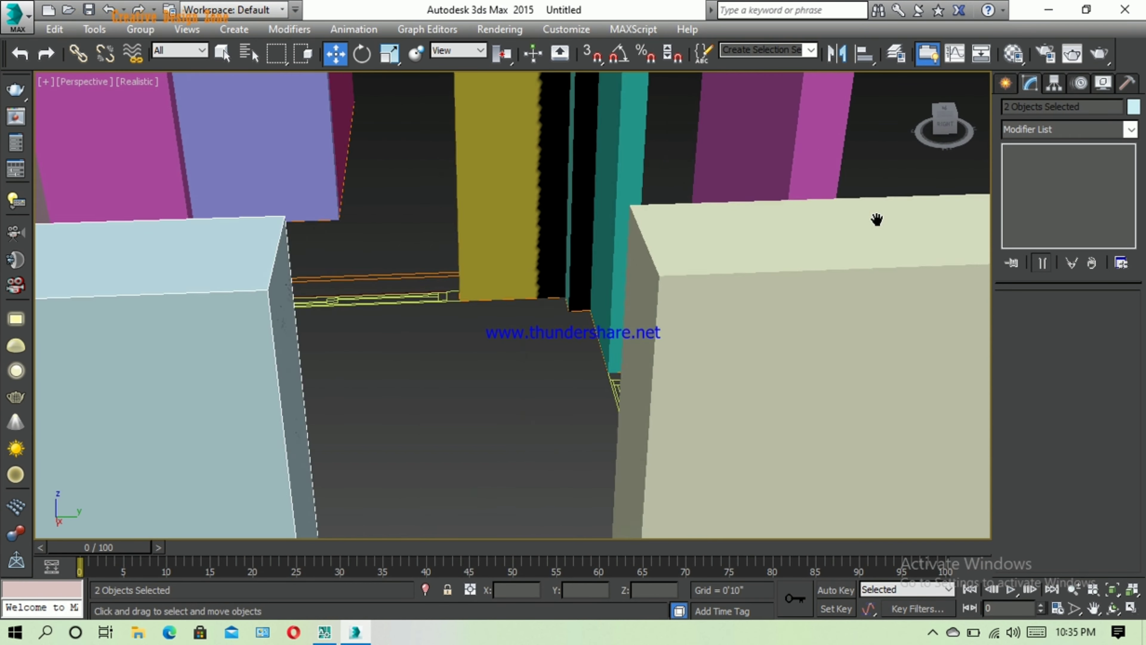
Turn on 3D snapping and orbit the view to a higher angle.
key("s")
scroll(762, 246, "down", 8)
middle_click_drag(834, 402, 533, 479, "alt")
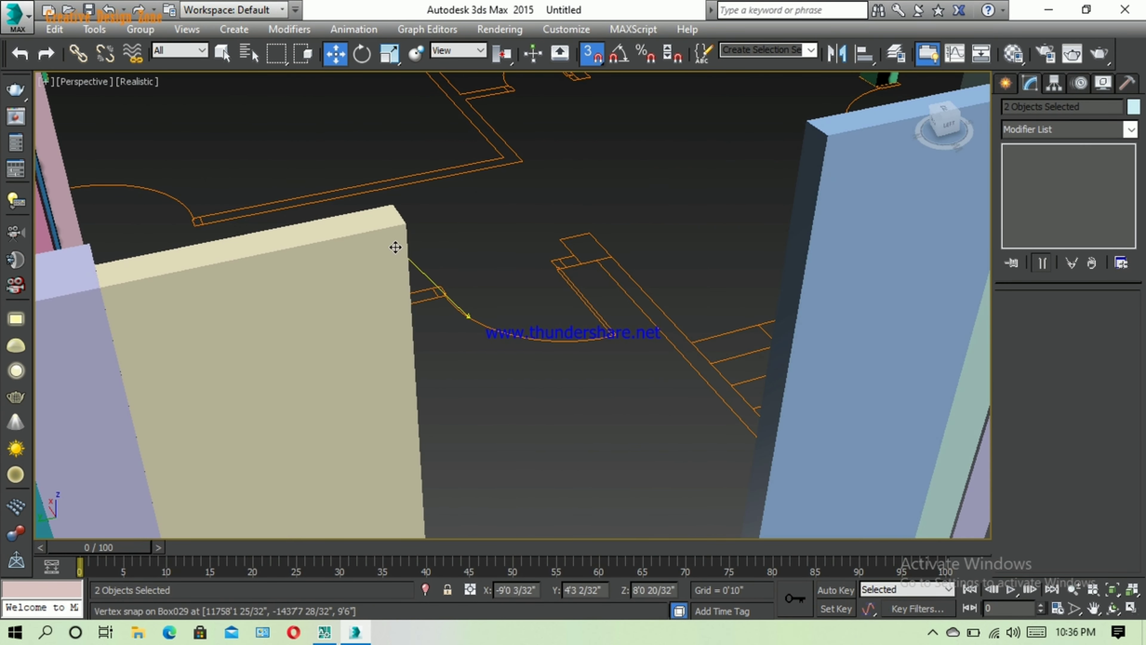
scroll(660, 435, "down", 10)
key("s")
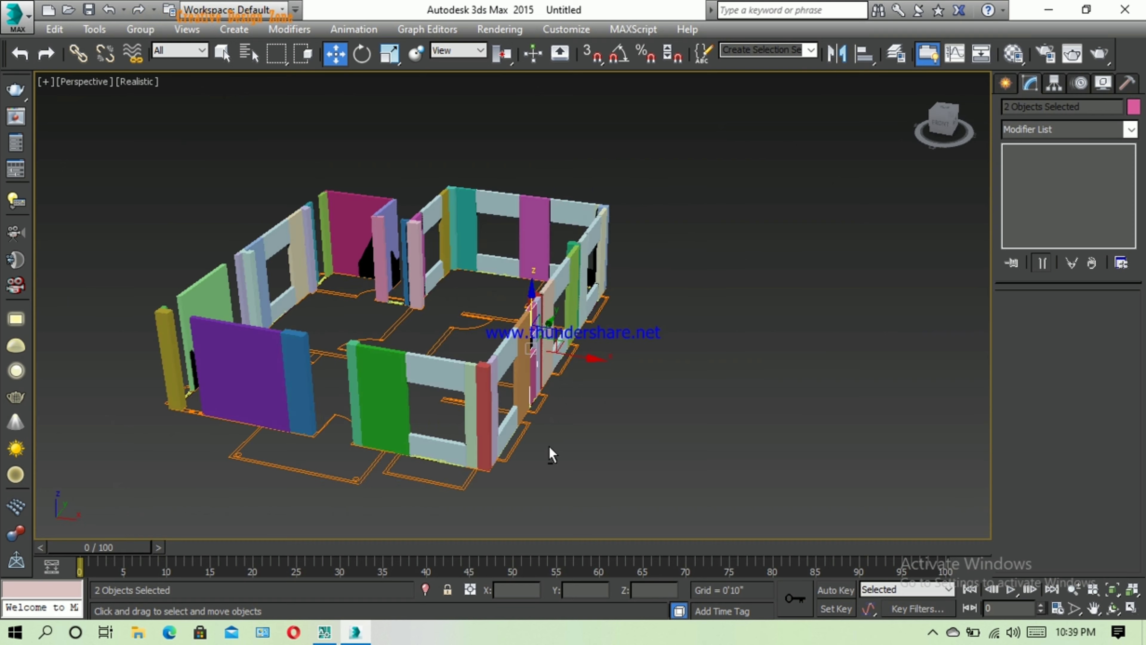
Move the two selected wall pieces into alignment from a more frontal view.
middle_click_drag(552, 454, 397, 448, "alt")
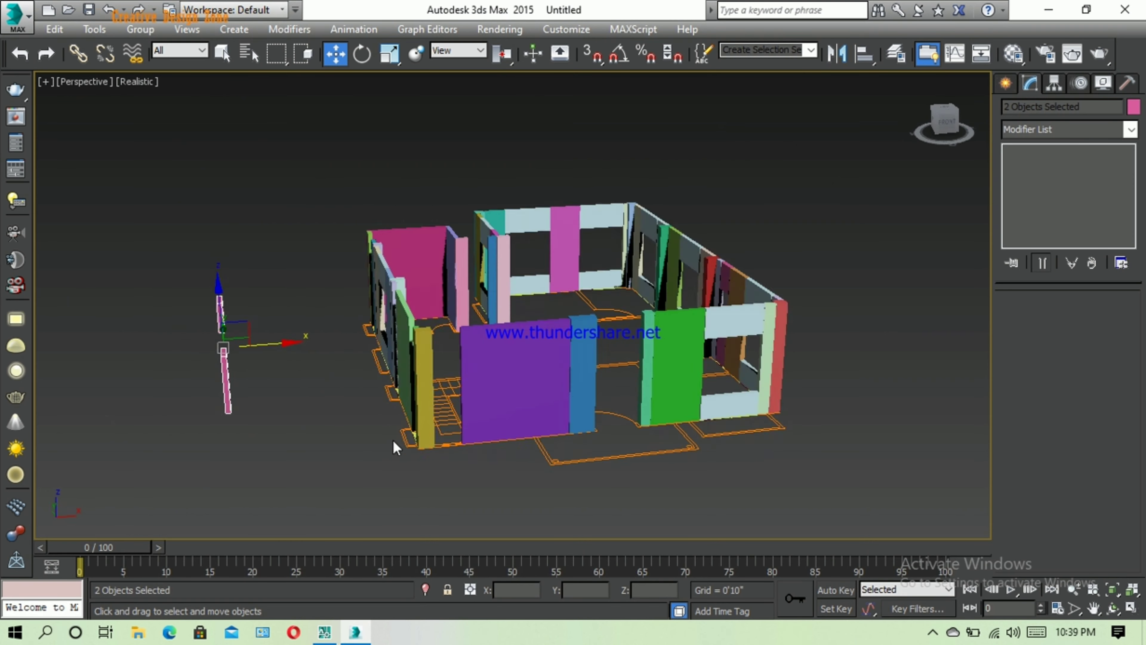
scroll(397, 448, "up", 3)
scroll(626, 396, "up", 5)
scroll(626, 396, "down", 5)
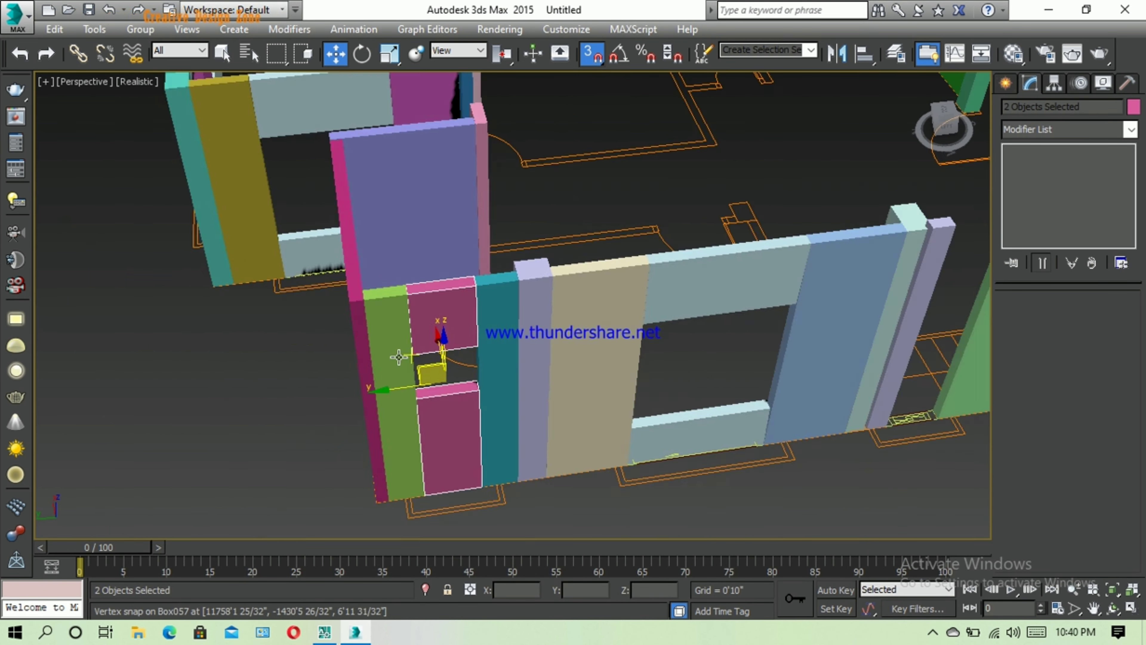
middle_click_drag(626, 395, 595, 415, "alt")
key("s")
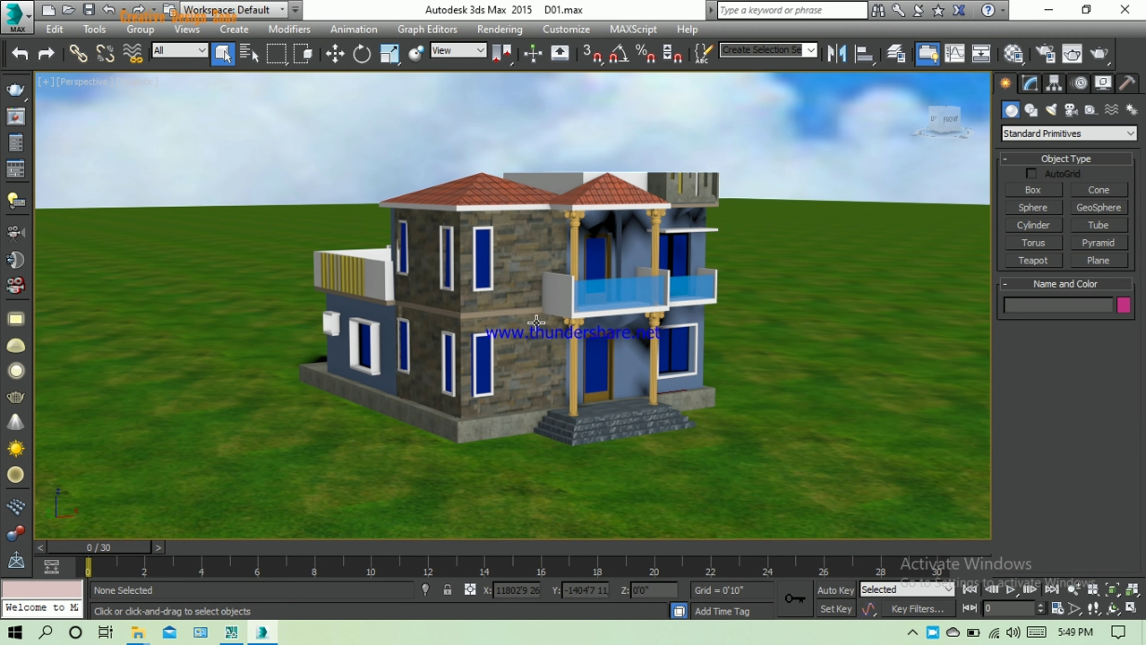
scroll(536, 322, "up", 3)
mouse_move(505, 367)
middle_mouse_down()
mouse_move(517, 360)
mouse_move(490, 368)
mouse_move(517, 391)
mouse_move(506, 381)
mouse_move(519, 374)
mouse_move(460, 389)
mouse_move(492, 364)
mouse_move(540, 358)
mouse_move(519, 380)
middle_mouse_up()
scroll(515, 386, "down", 3)
scroll(509, 391, "down", 2)
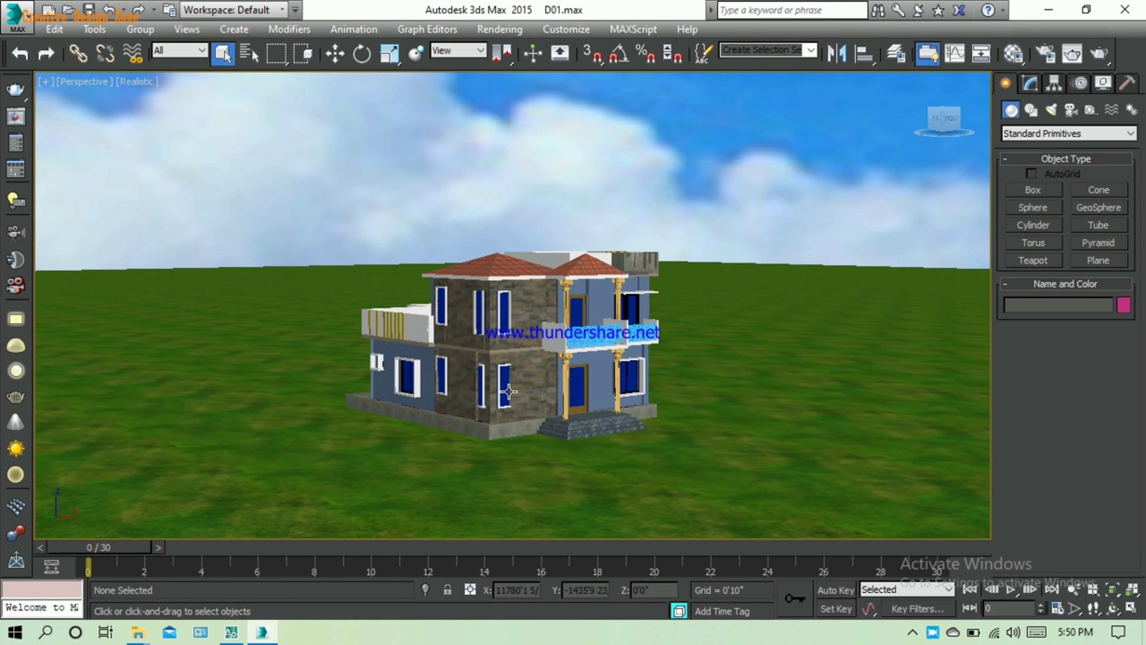
scroll(509, 391, "down", 2)
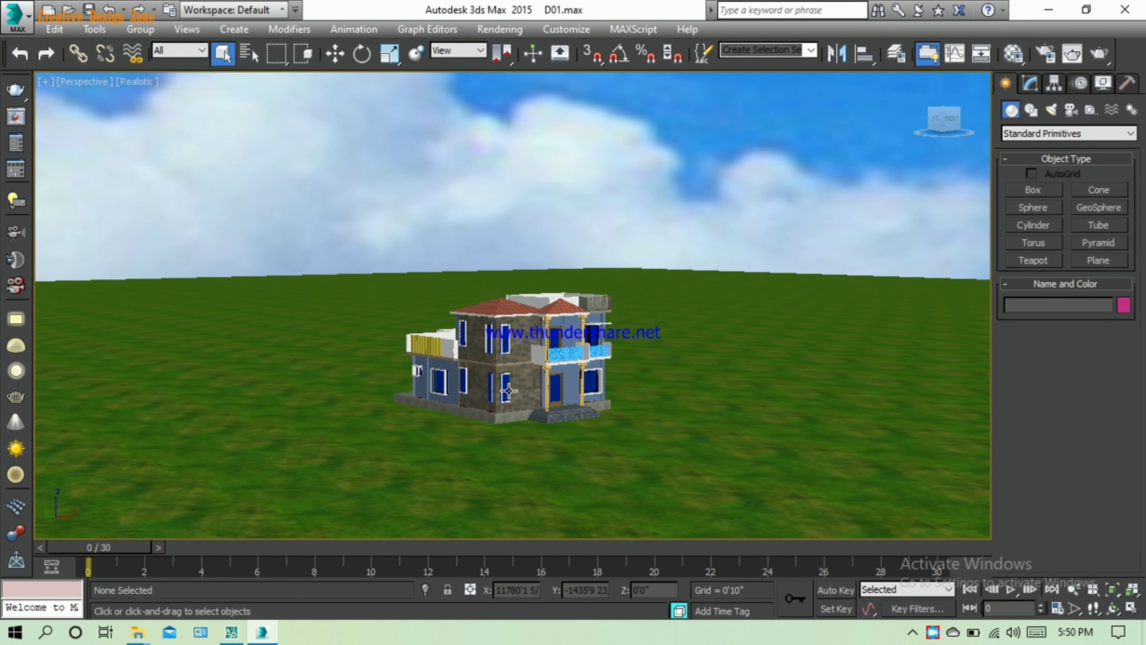
left_click(1058, 608)
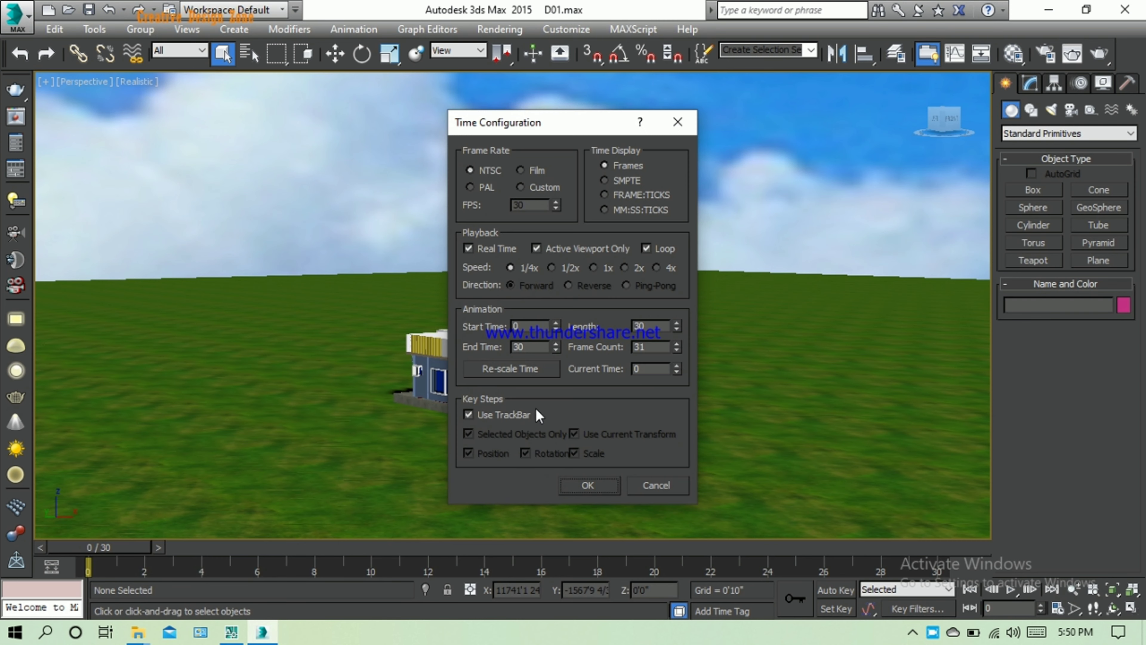
left_click(655, 487)
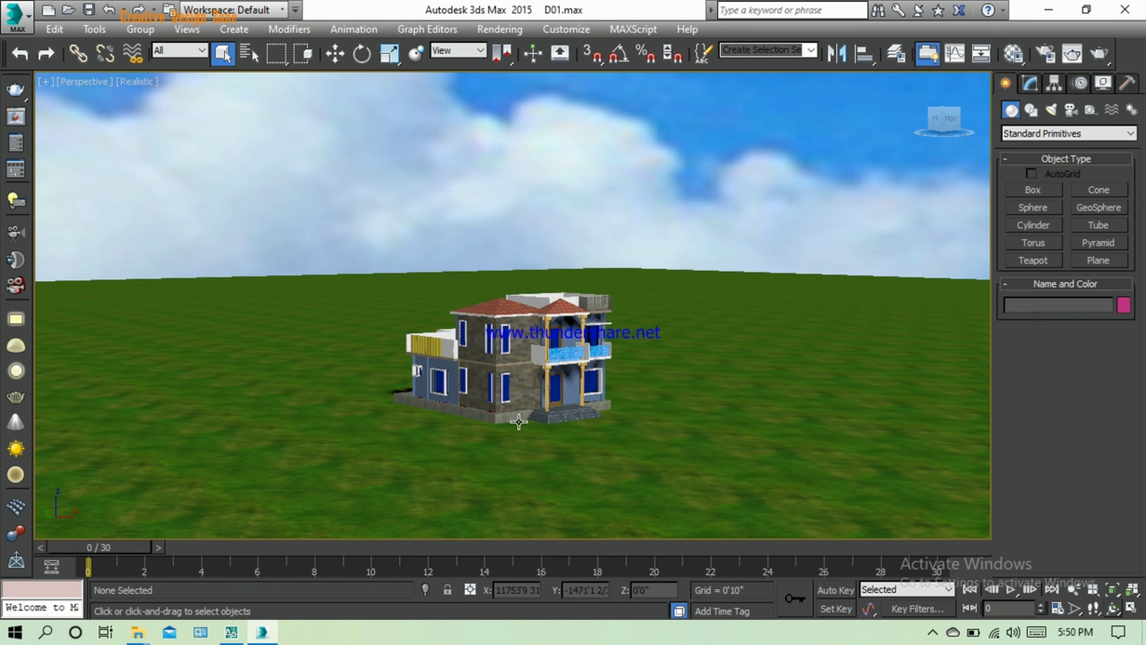
scroll(519, 421, "up", 1)
scroll(520, 419, "up", 2)
scroll(521, 417, "up", 2)
scroll(523, 413, "up", 2)
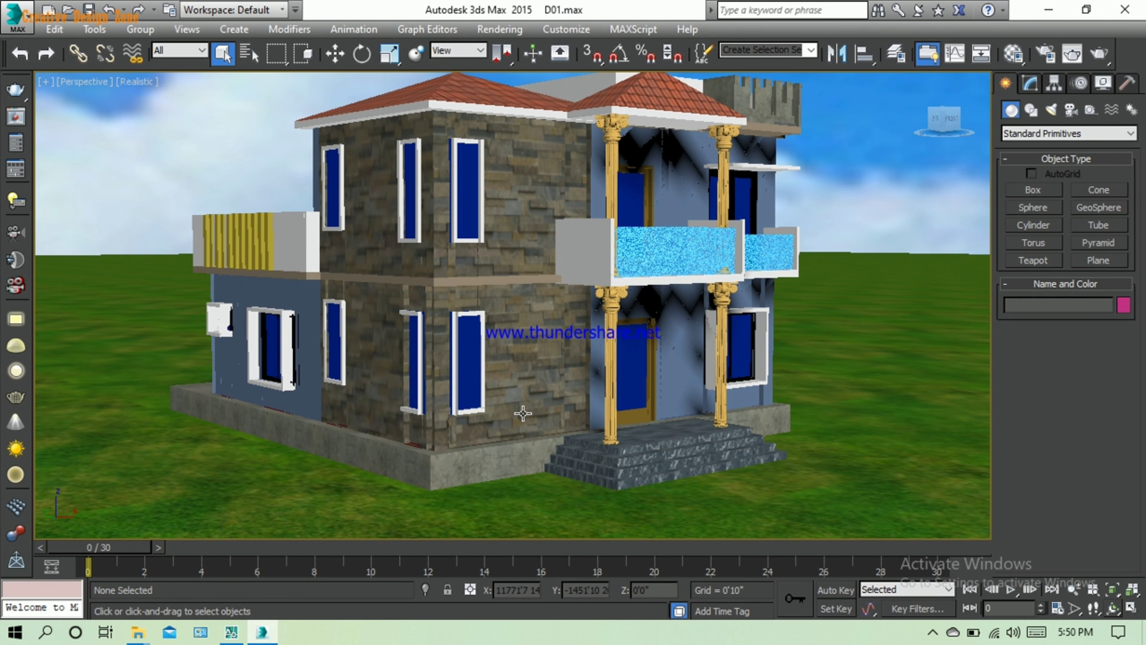
scroll(509, 413, "down", 3)
mouse_move(482, 408)
middle_mouse_down("alt")
mouse_move(473, 419)
mouse_move(525, 379)
middle_mouse_up("alt")
scroll(483, 363, "up", 3)
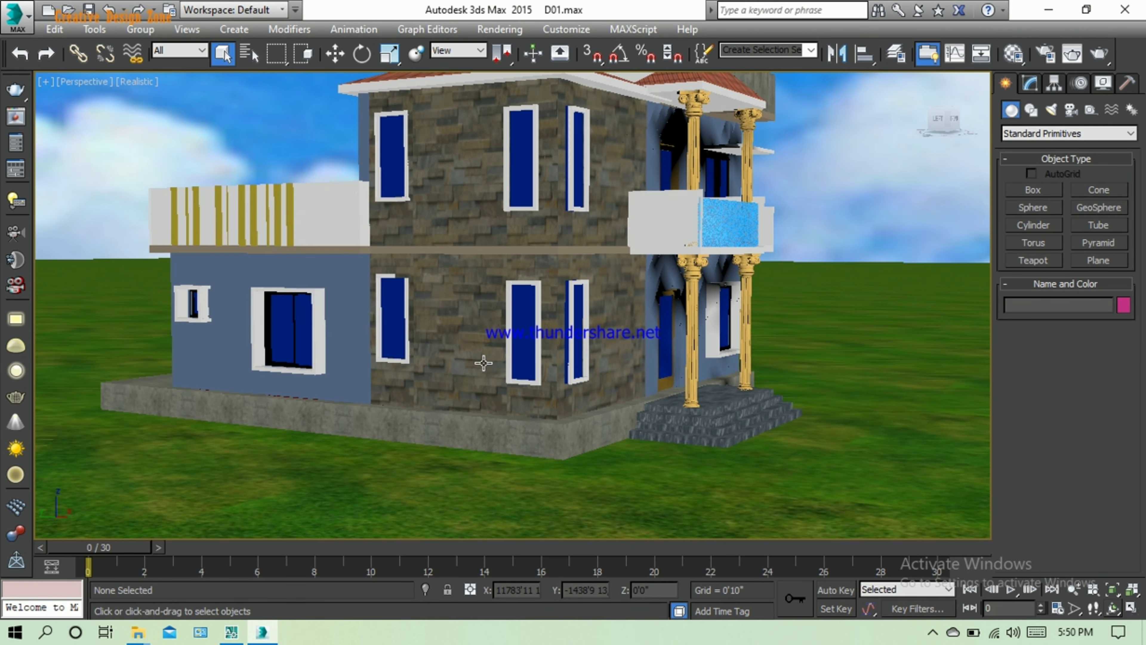
mouse_move(435, 382)
middle_mouse_down("alt")
mouse_move(444, 433)
mouse_move(397, 440)
mouse_move(425, 448)
mouse_move(455, 435)
mouse_move(401, 413)
mouse_move(475, 427)
mouse_move(482, 442)
middle_mouse_up("alt")
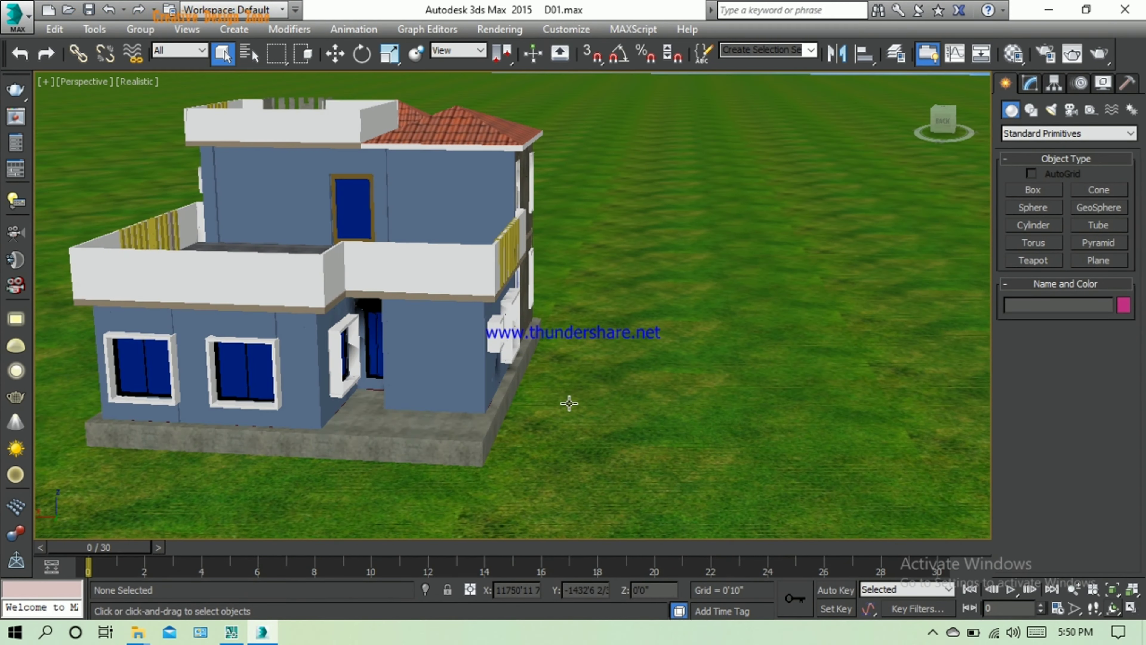
mouse_move(597, 425)
middle_mouse_down("alt")
mouse_move(431, 401)
mouse_move(461, 405)
middle_mouse_up("alt")
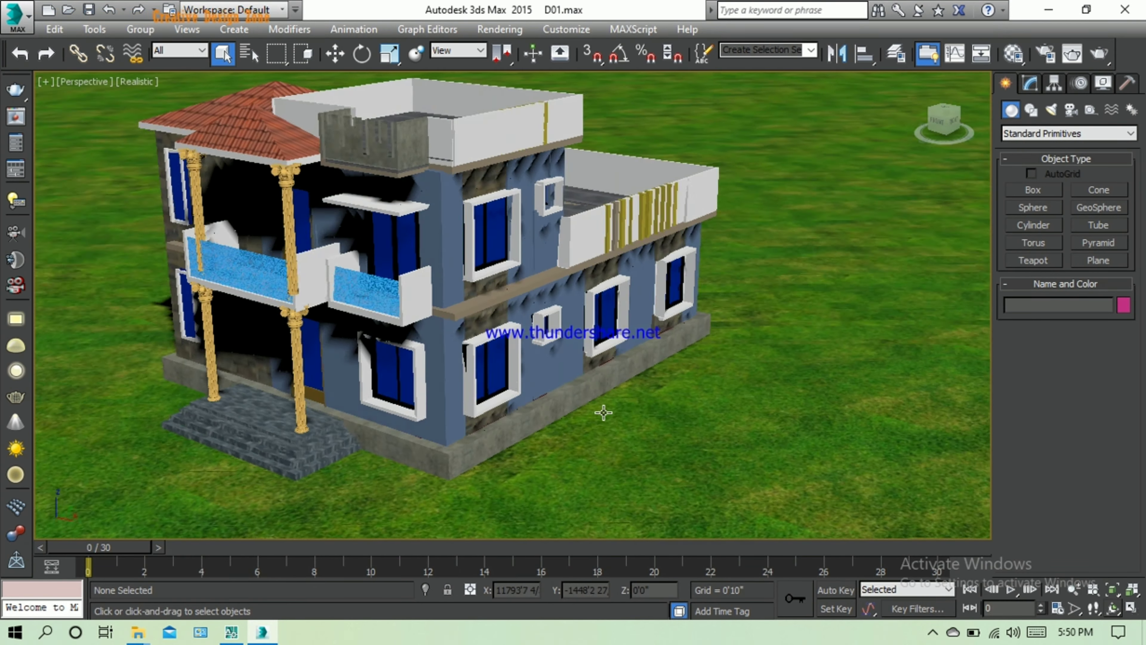
scroll(561, 388, "up", 5)
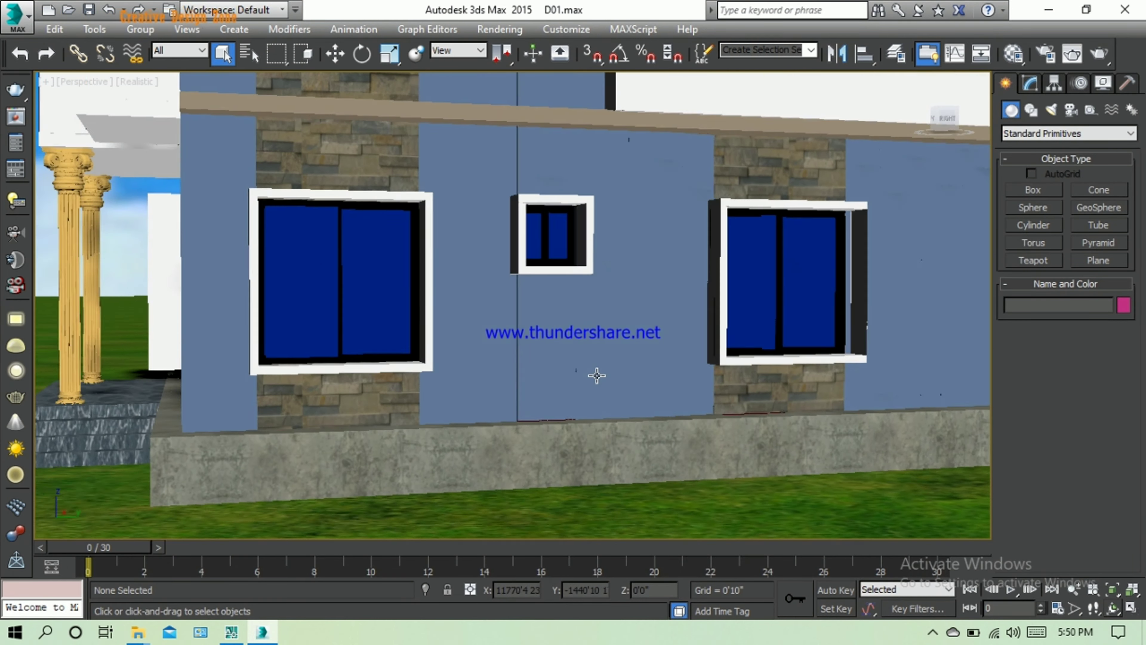
mouse_move(613, 377)
middle_mouse_down("alt")
mouse_move(671, 379)
mouse_move(627, 397)
mouse_move(647, 391)
mouse_move(624, 391)
mouse_move(623, 360)
mouse_move(593, 348)
mouse_move(629, 376)
middle_mouse_up("alt")
scroll(640, 392, "up", 2)
scroll(658, 363, "up", 3)
scroll(658, 371, "down", 3)
scroll(624, 391, "up", 2)
scroll(623, 360, "down", 2)
scroll(630, 376, "down", 5)
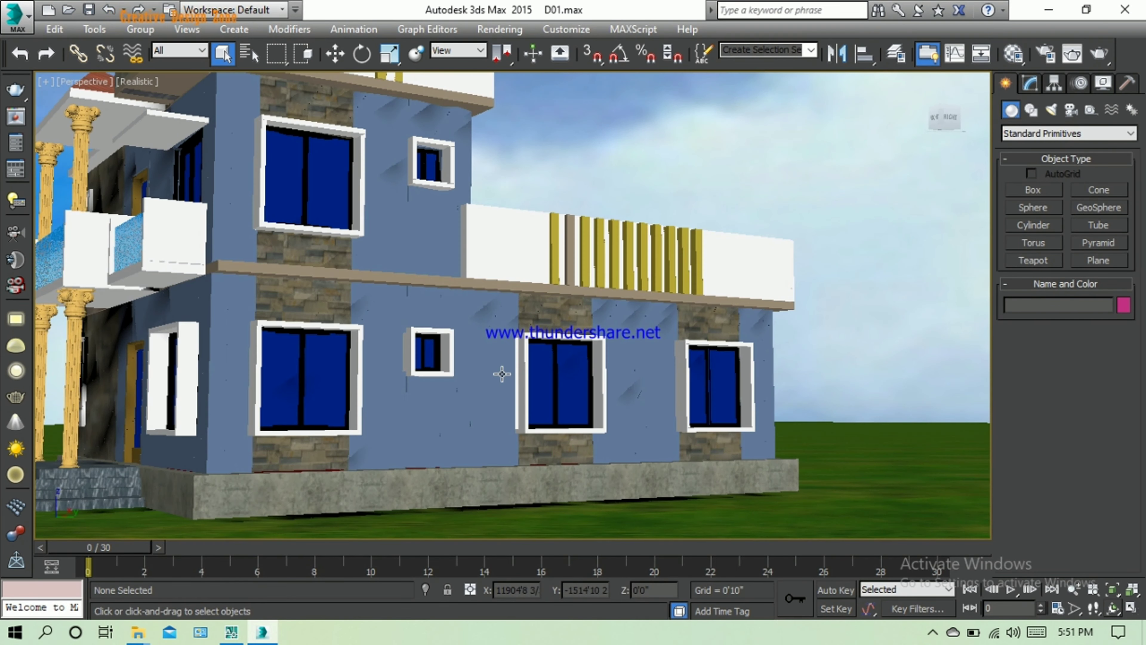
middle_click_drag(501, 374, 634, 425)
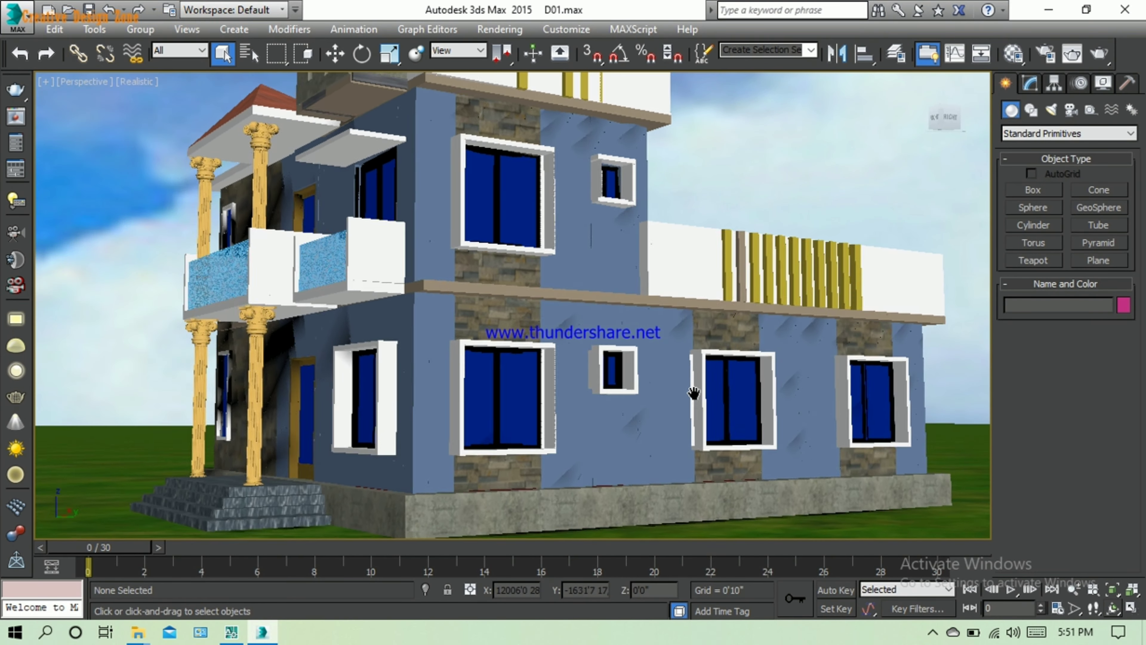
mouse_move(694, 393)
middle_mouse_down()
mouse_move(703, 358)
mouse_move(708, 471)
mouse_move(724, 435)
middle_mouse_up()
mouse_move(524, 411)
middle_mouse_down("alt")
mouse_move(543, 409)
mouse_move(532, 441)
mouse_move(547, 421)
mouse_move(611, 418)
middle_mouse_up("alt")
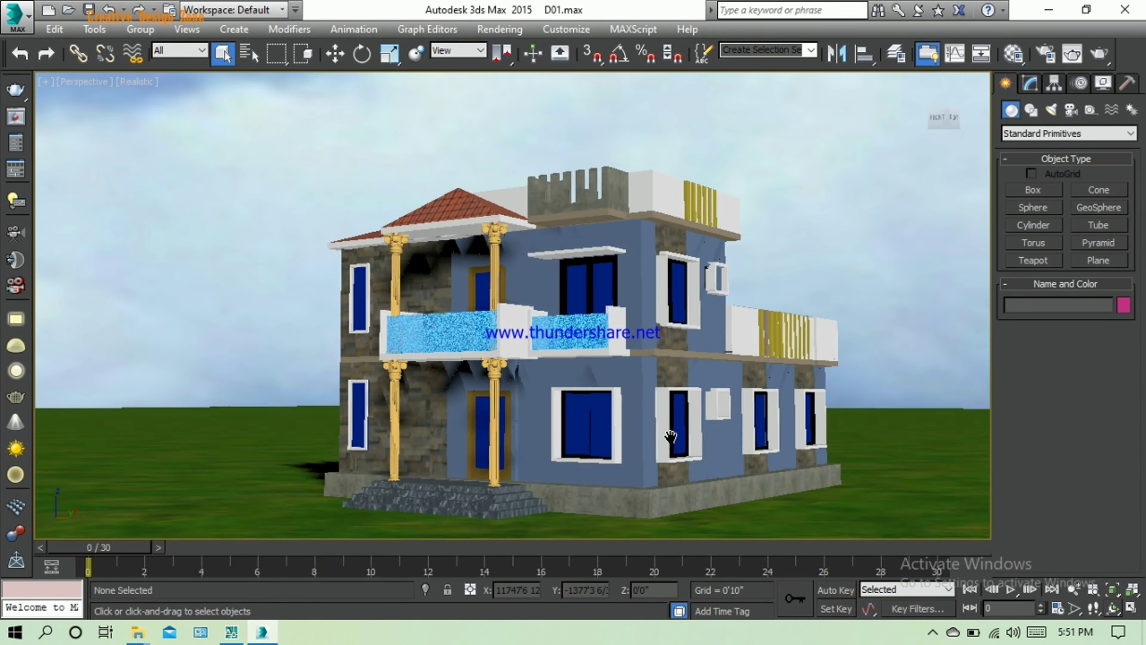
mouse_move(540, 408)
middle_mouse_down("alt")
mouse_move(567, 420)
mouse_move(561, 471)
middle_mouse_up("alt")
scroll(523, 390, "up", 2)
scroll(535, 397, "up", 2)
scroll(573, 402, "up", 1)
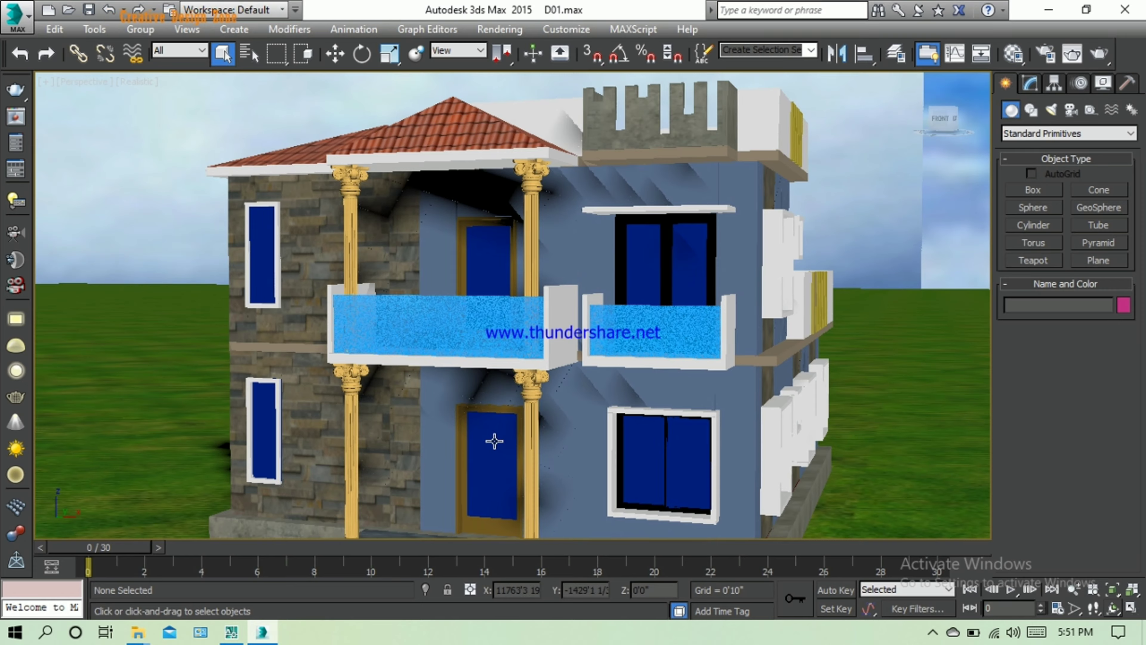
mouse_move(494, 441)
middle_mouse_down("alt")
mouse_move(559, 452)
mouse_move(520, 491)
mouse_move(451, 477)
mouse_move(459, 467)
mouse_move(435, 458)
mouse_move(530, 446)
mouse_move(555, 272)
middle_mouse_up("alt")
scroll(510, 308, "down", 5)
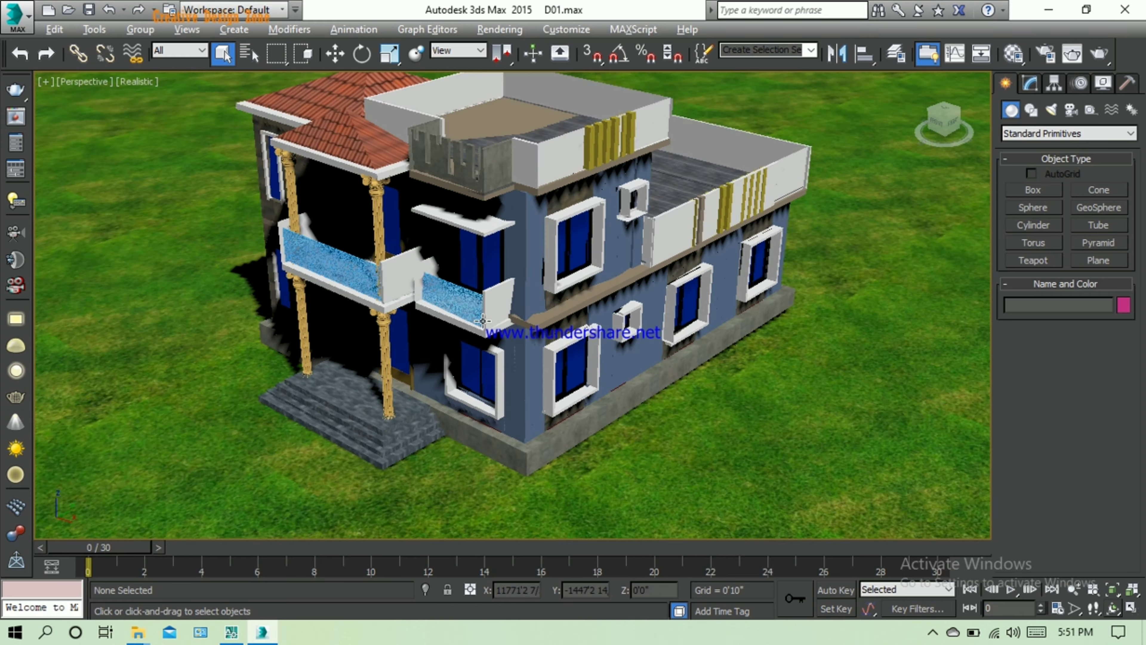
mouse_move(510, 307)
middle_mouse_down("alt")
mouse_move(515, 342)
mouse_move(580, 350)
middle_mouse_up("alt")
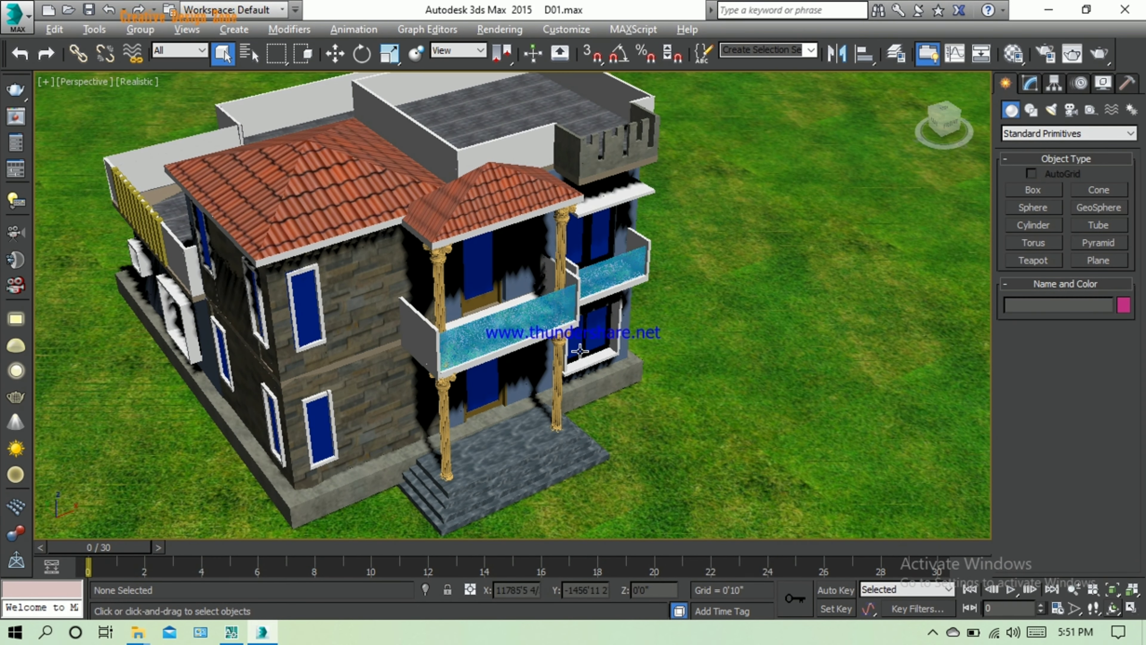
middle_click_drag(450, 376, 555, 439, "alt")
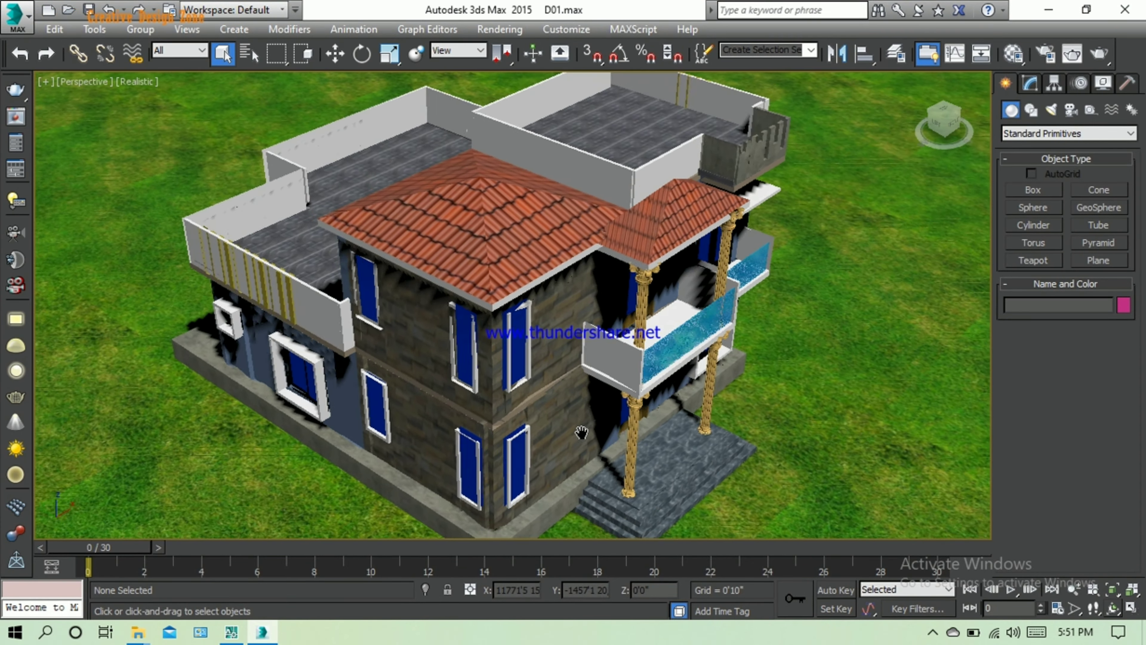
scroll(548, 386, "up", 2)
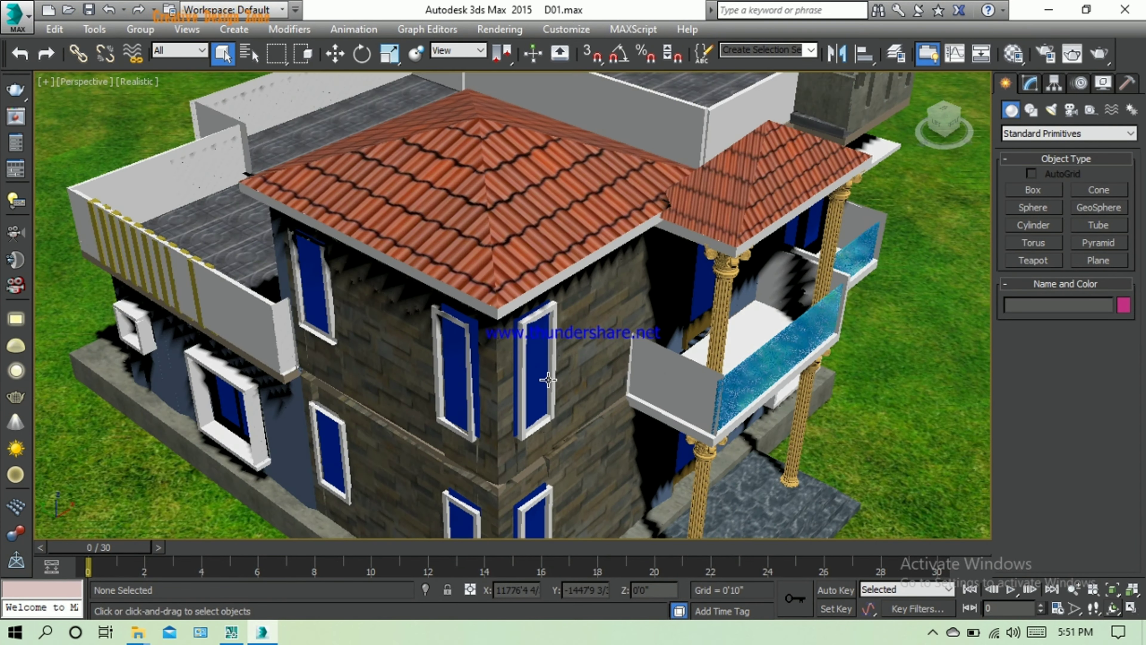
scroll(548, 395, "up", 2)
scroll(548, 406, "up", 2)
scroll(548, 417, "up", 1)
middle_click_drag(548, 418, 572, 396)
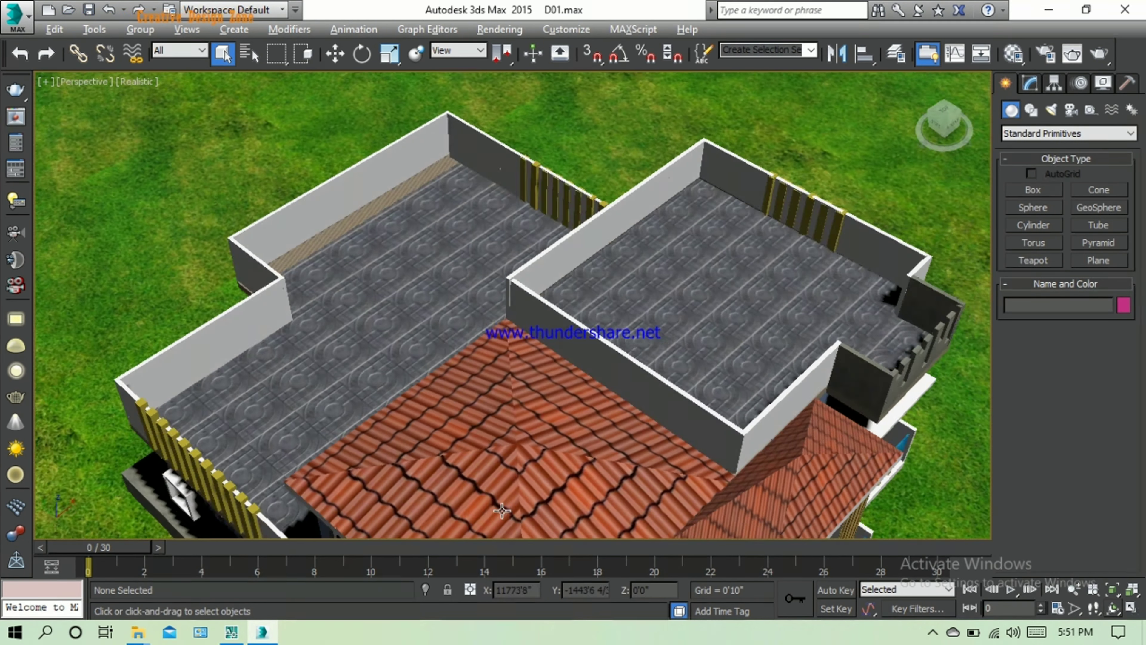
scroll(502, 510, "down", 3)
middle_click_drag(502, 510, 545, 351, "alt")
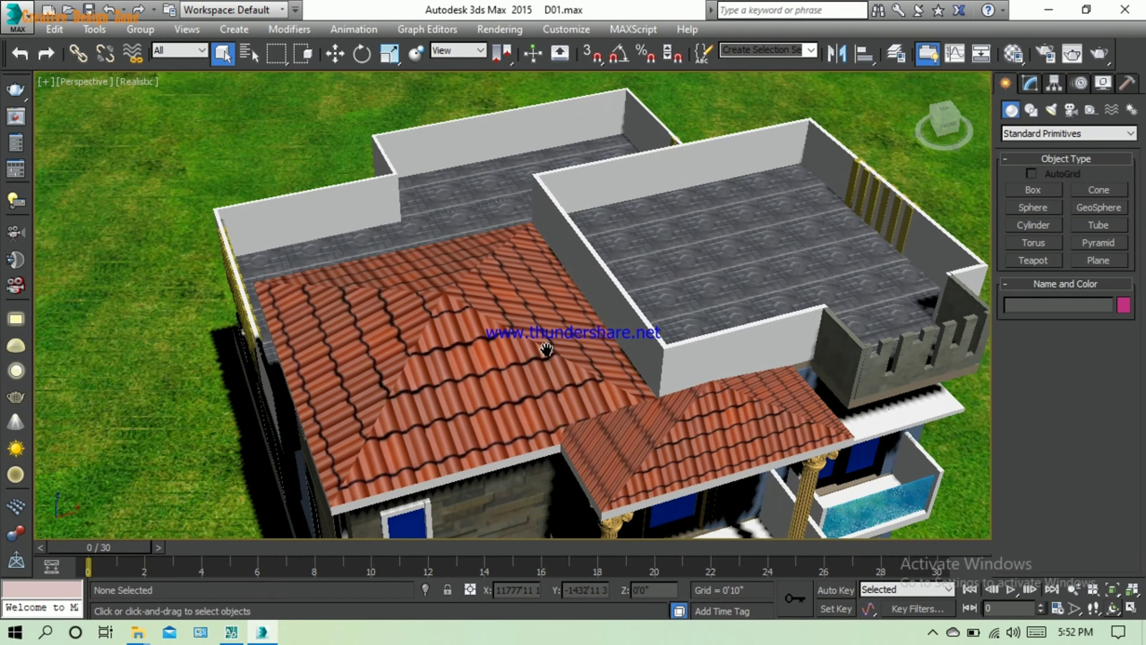
scroll(602, 408, "up", 4)
mouse_move(602, 408)
middle_mouse_down("alt")
mouse_move(582, 392)
mouse_move(583, 371)
mouse_move(560, 403)
middle_mouse_up("alt")
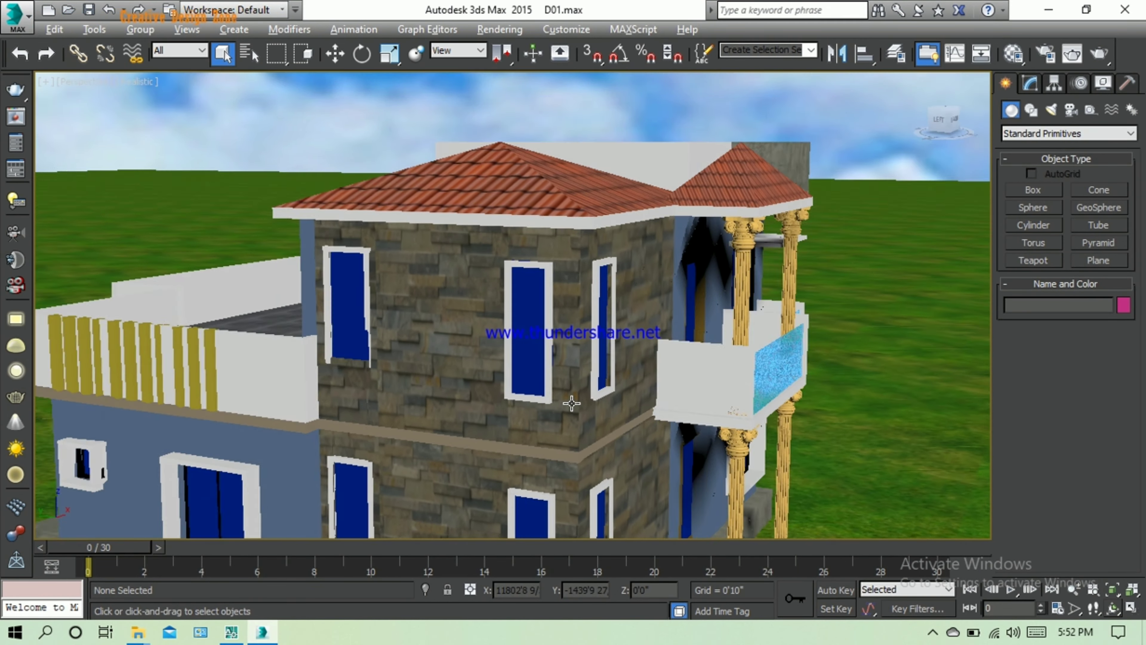
mouse_move(573, 409)
middle_mouse_down()
mouse_move(576, 397)
mouse_move(582, 427)
mouse_move(564, 425)
middle_mouse_up()
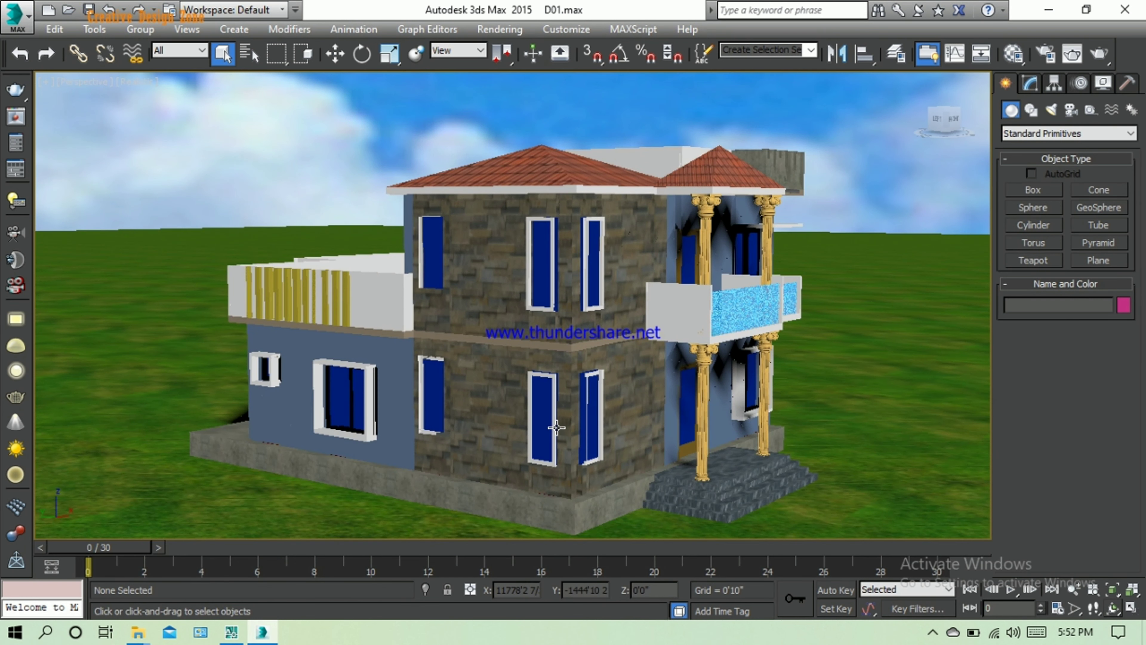